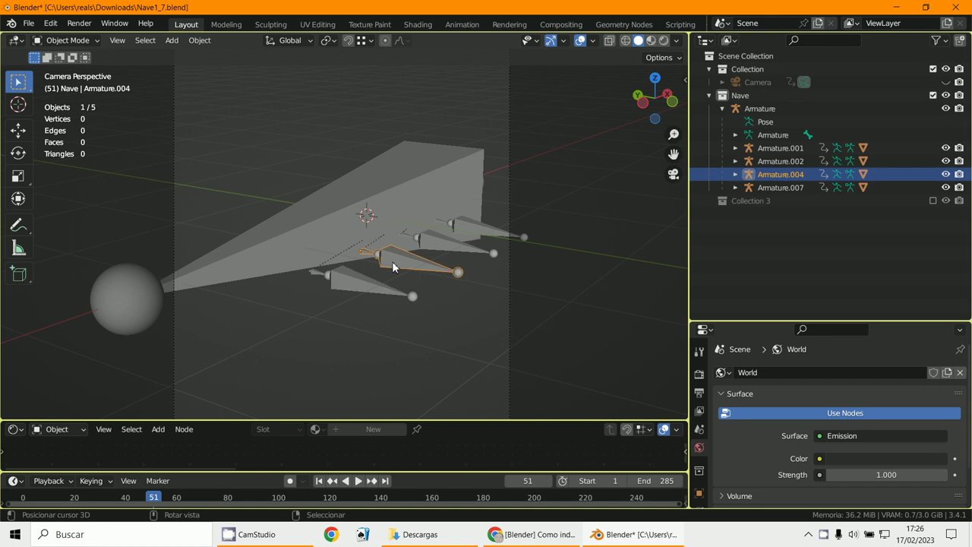
# - Join the four wing armatures (Armature.001, .002, .004 and .007) into the ship's main Armature object
pyautogui.moveTo(436, 287); pyautogui.dragTo(382, 243, button='middle')
pyautogui.scroll(3, 381, 243)
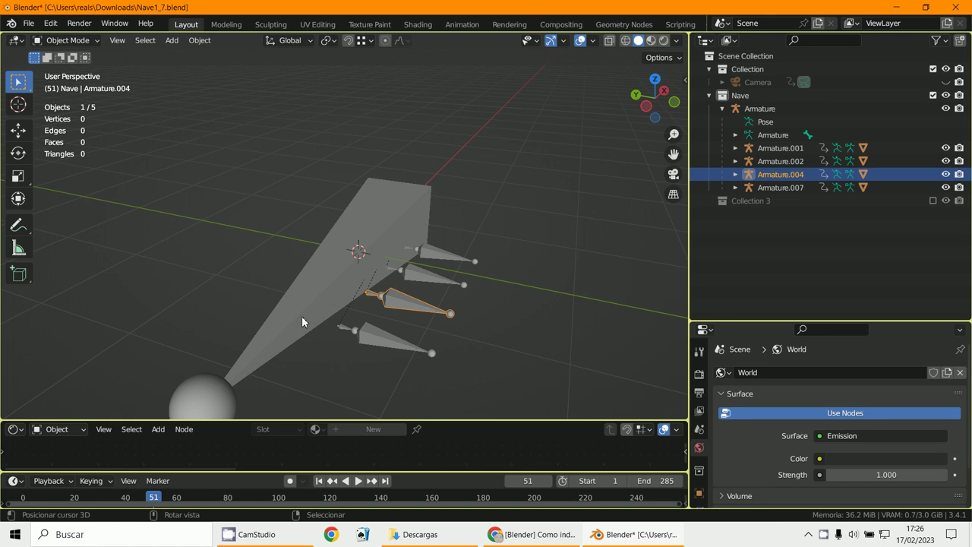
pyautogui.scroll(-5, 323, 294)
pyautogui.scroll(5, 329, 330)
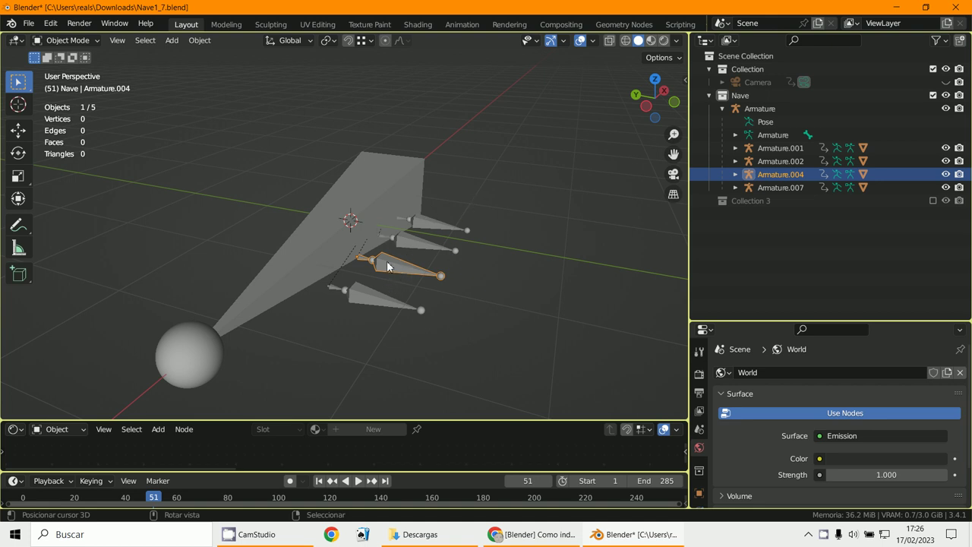
pyautogui.click(429, 218)
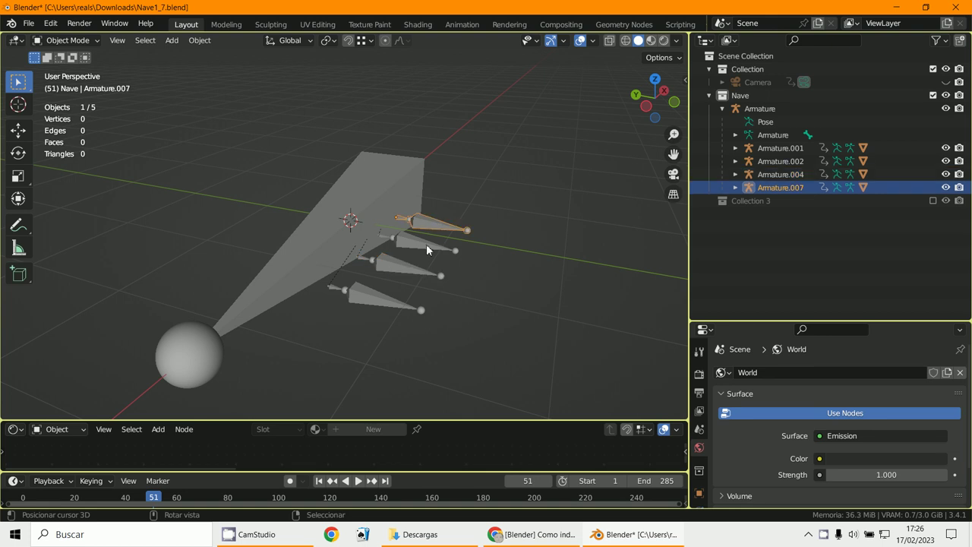
pyautogui.keyDown('shift'); pyautogui.click(411, 244); pyautogui.keyUp('shift')
pyautogui.keyDown('shift'); pyautogui.click(401, 268); pyautogui.keyUp('shift')
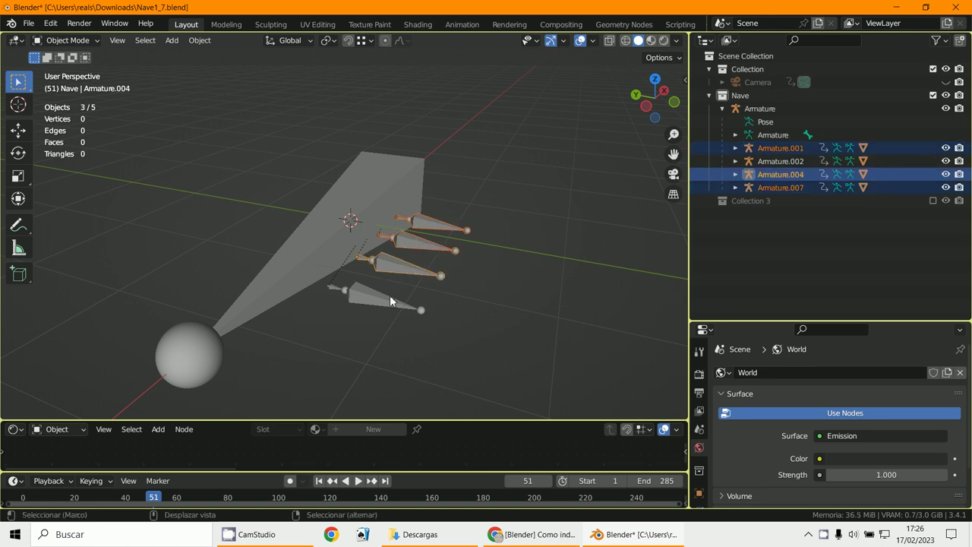
pyautogui.keyDown('shift'); pyautogui.click(378, 308); pyautogui.keyUp('shift')
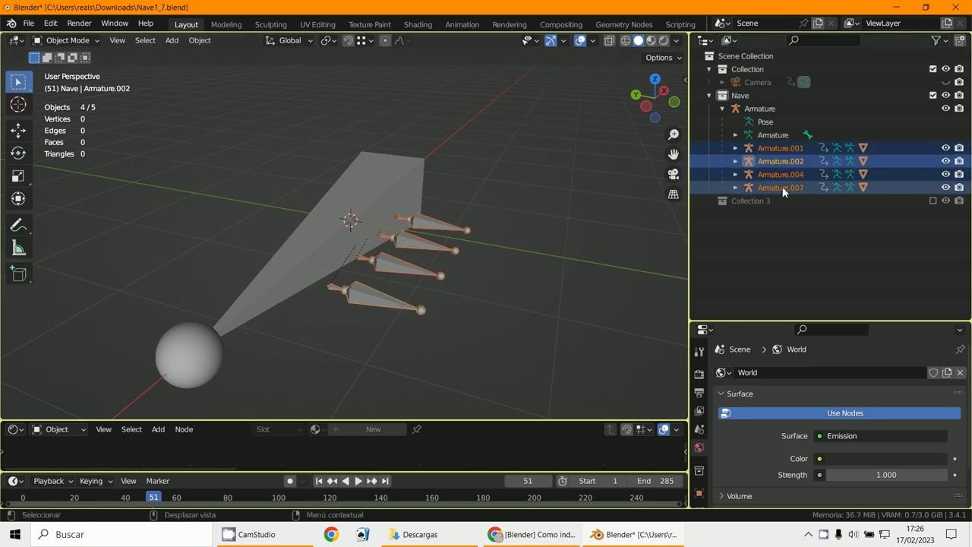
pyautogui.keyDown('shift'); pyautogui.click(383, 192); pyautogui.keyUp('shift')
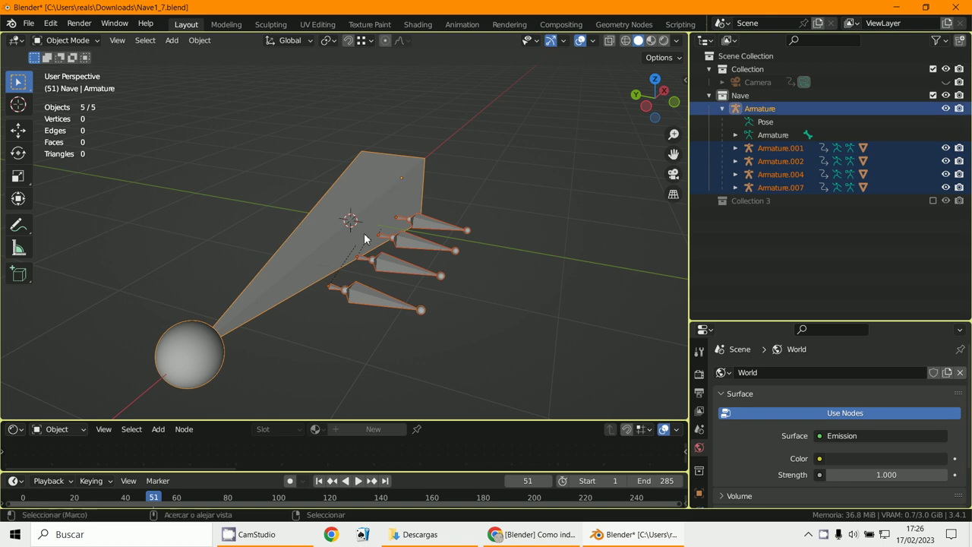
pyautogui.hotkey('ctrl', 'j')
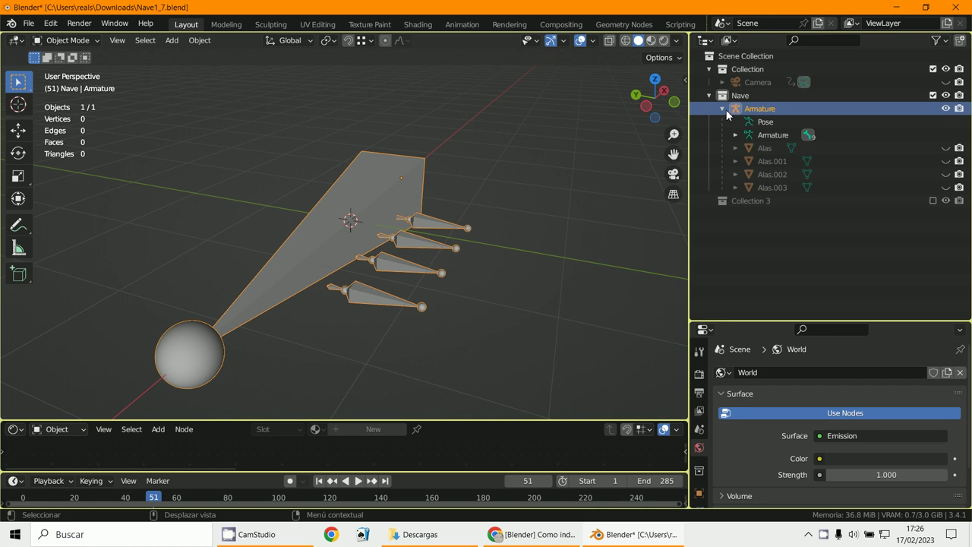
# - Expand the joined armature's bone list in the outliner and select all its bones in Edit Mode
pyautogui.click(743, 135)
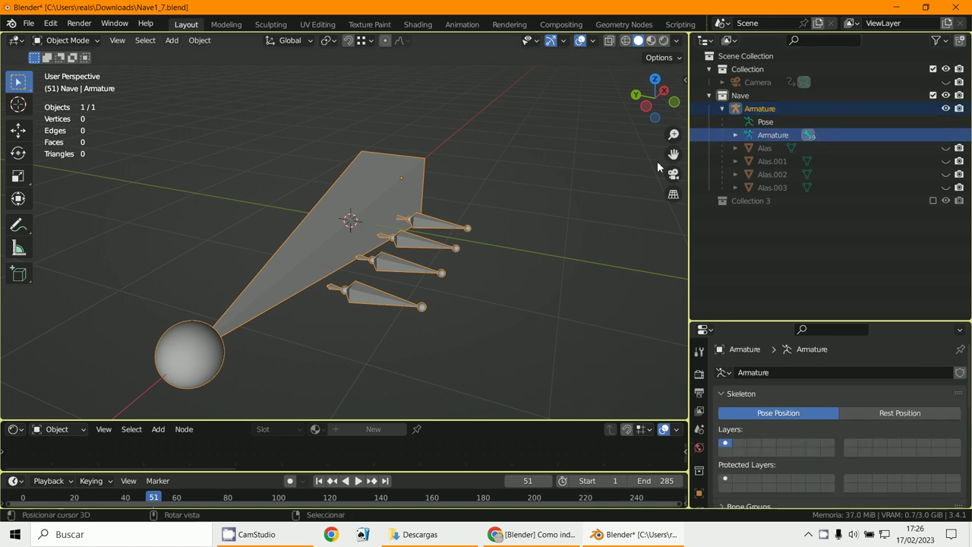
pyautogui.click(732, 135)
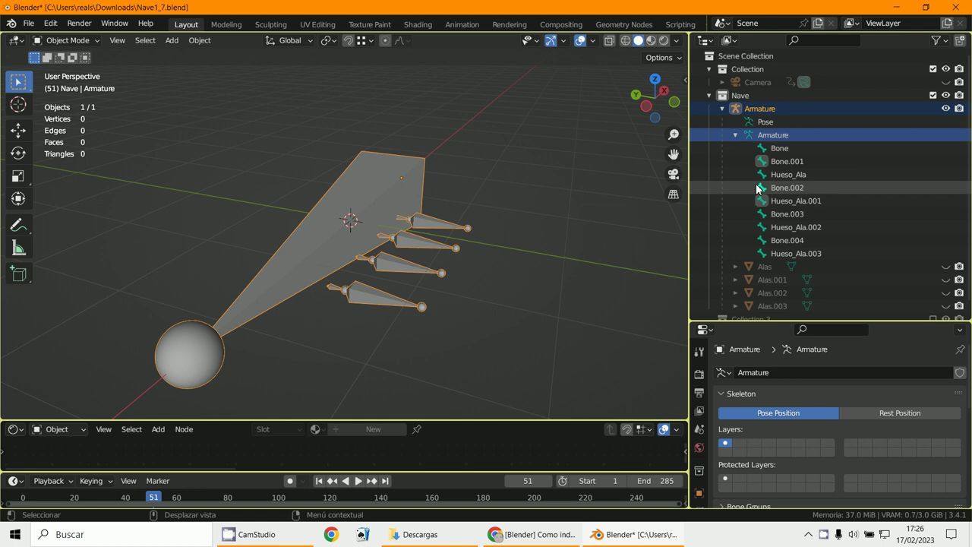
pyautogui.click(36, 41)
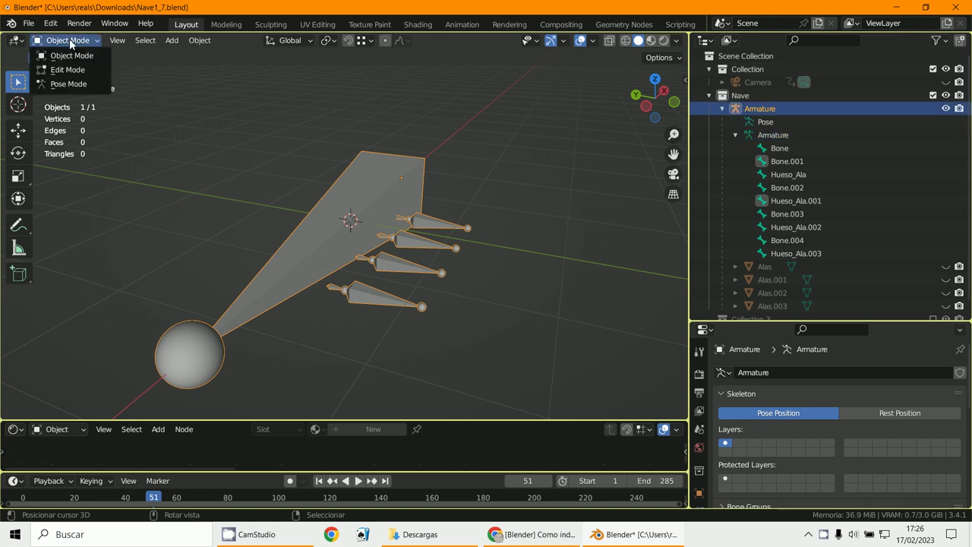
pyautogui.click(68, 67)
pyautogui.press('a')
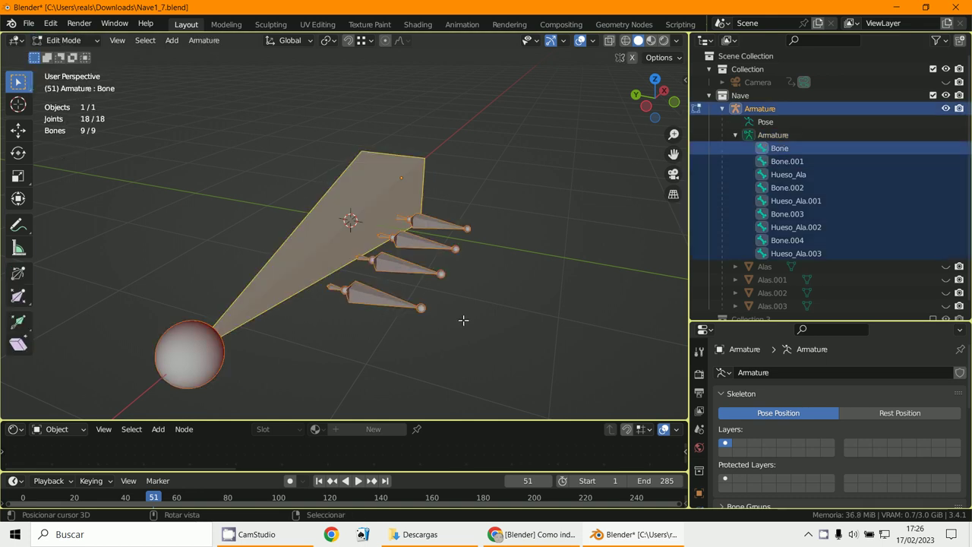
# - Enlarge the properties area and turn on bone Names in the armature's Viewport Display settings
pyautogui.moveTo(756, 322); pyautogui.dragTo(787, 108)
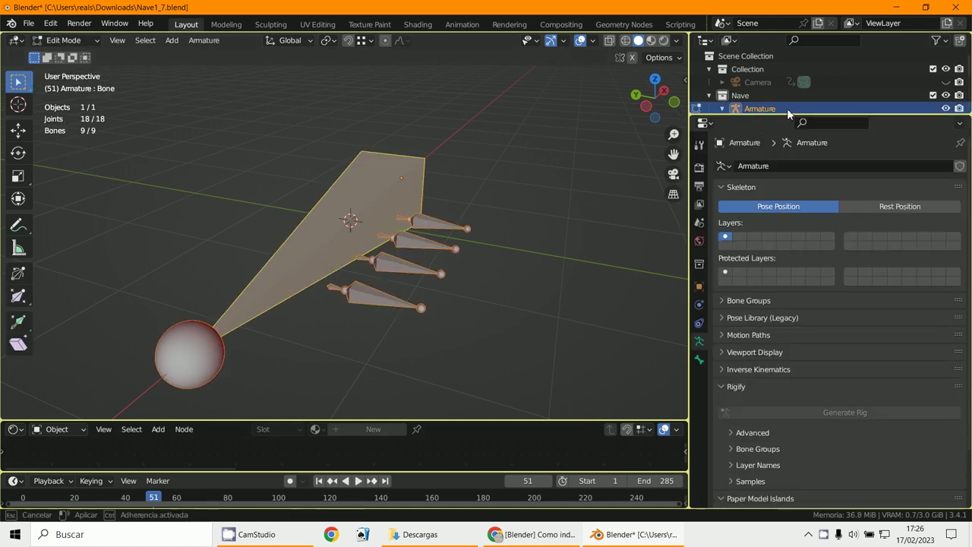
pyautogui.click(700, 353)
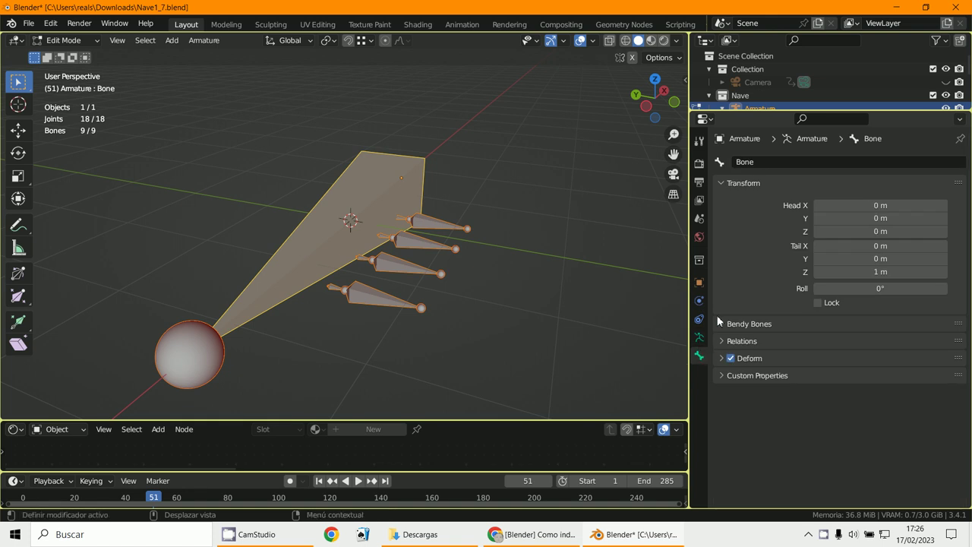
pyautogui.click(699, 337)
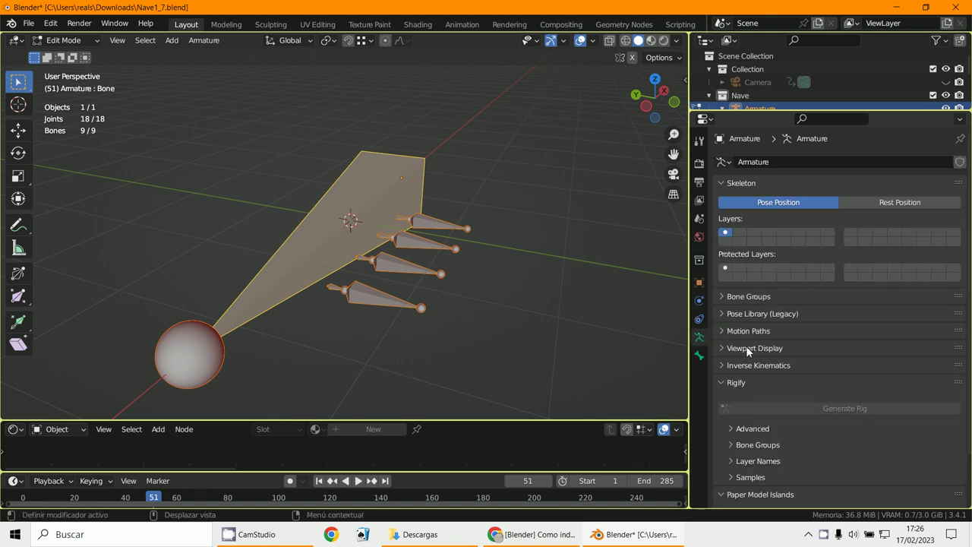
pyautogui.click(748, 347)
pyautogui.scroll(-2, 767, 348)
pyautogui.click(817, 343)
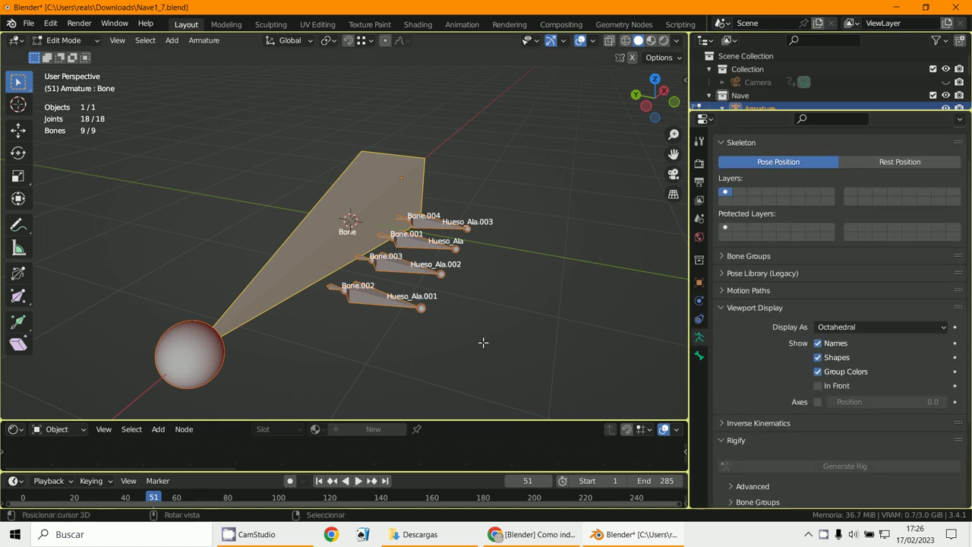
pyautogui.scroll(6, 482, 343)
pyautogui.scroll(-7, 429, 278)
pyautogui.scroll(5, 439, 300)
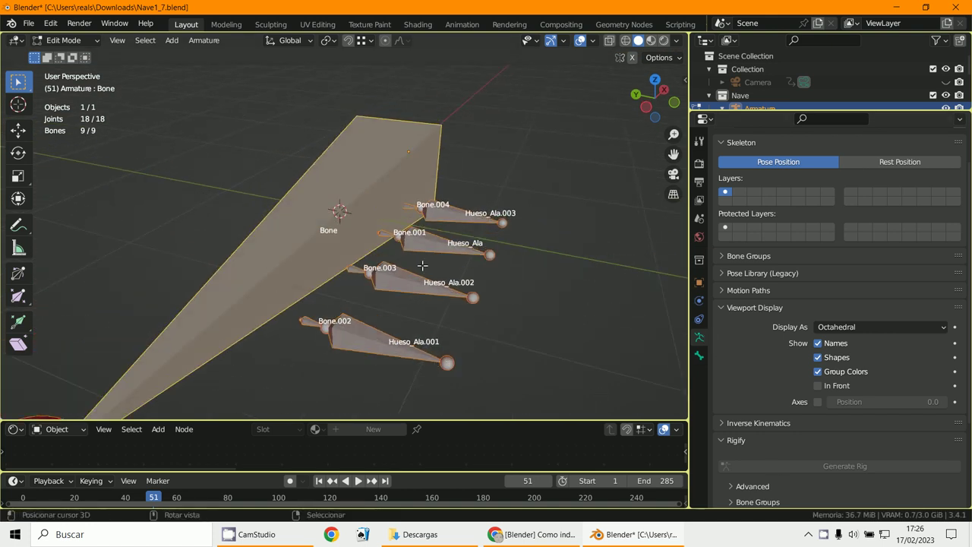
# - Switch the armature to Pose Mode and select the wing bone Hueso_Ala.001
pyautogui.click(62, 42)
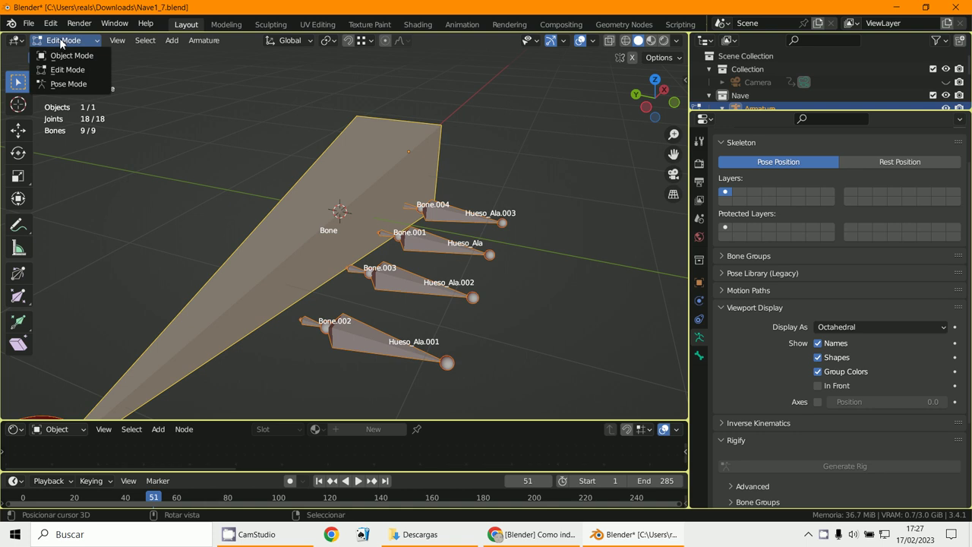
pyautogui.click(62, 85)
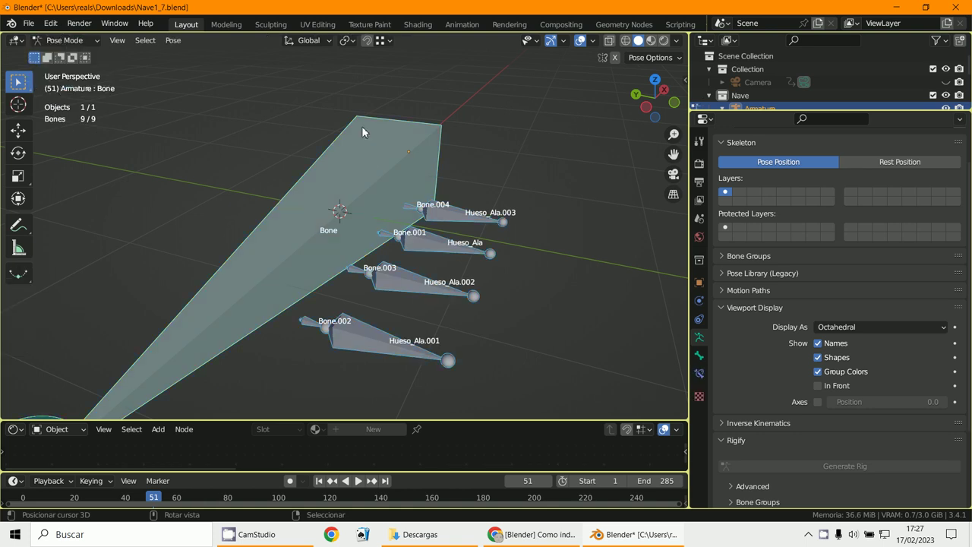
pyautogui.click(402, 347)
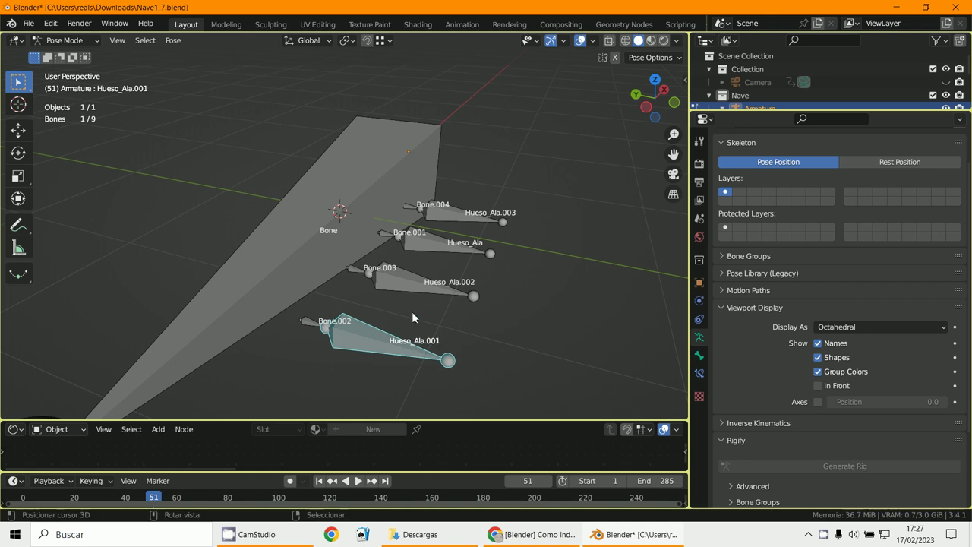
# - Try rotating the wing bones Hueso_Ala.002 and Hueso_Ala one after the other
pyautogui.click(413, 292)
pyautogui.press('r')
pyautogui.rightClick(452, 296)
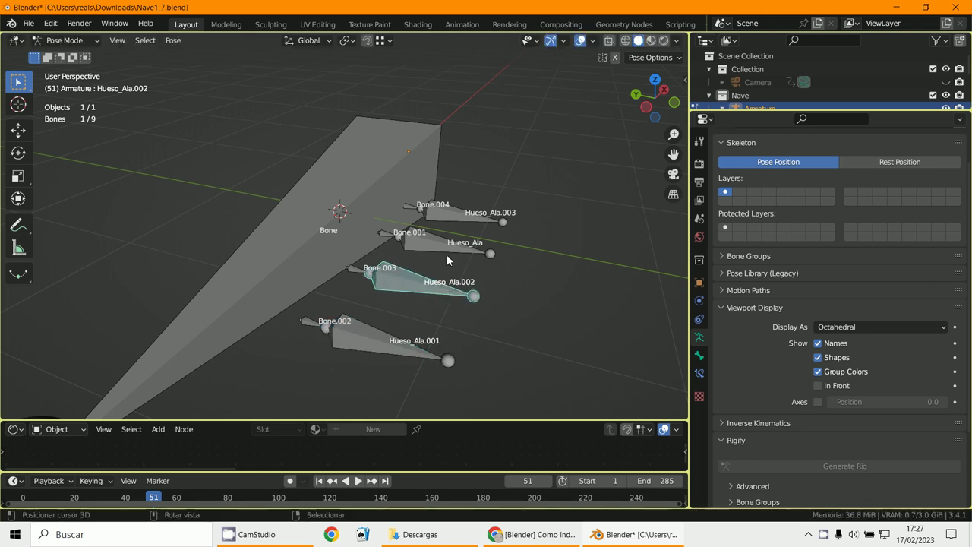
pyautogui.click(449, 254)
pyautogui.press('r')
pyautogui.rightClick(461, 258)
pyautogui.click(471, 223)
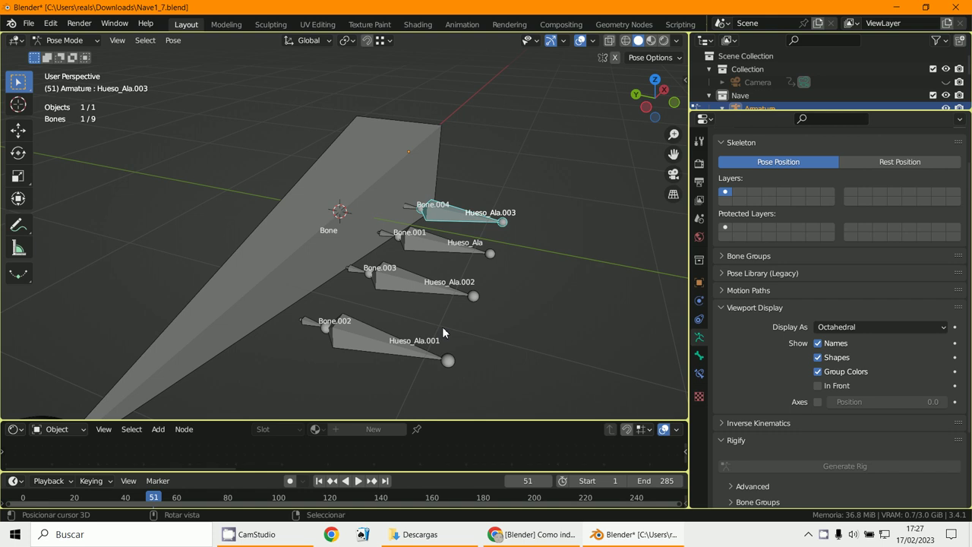
# - Rename the wing bone Hueso_Ala.001 as 111 and Hueso_Ala.002 as 112
pyautogui.click(401, 350)
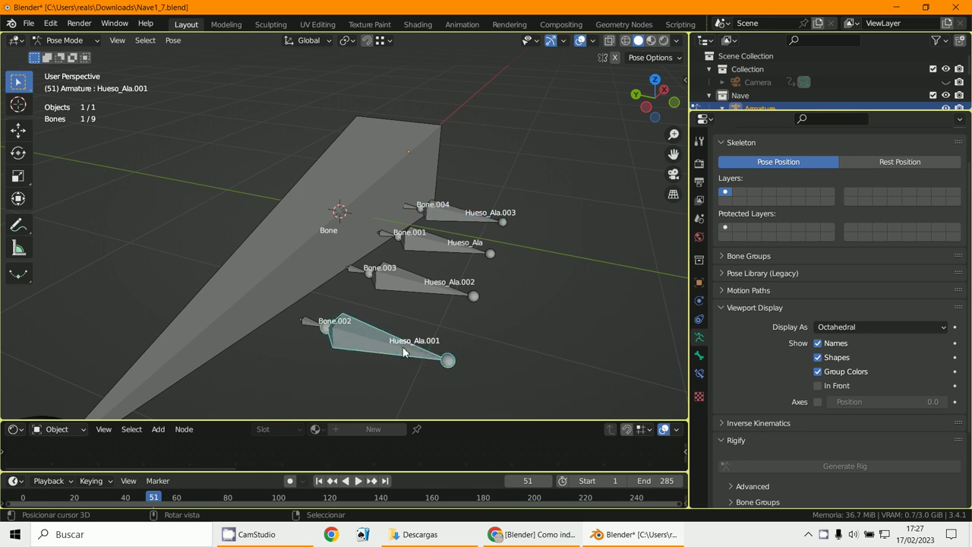
pyautogui.press('F2')
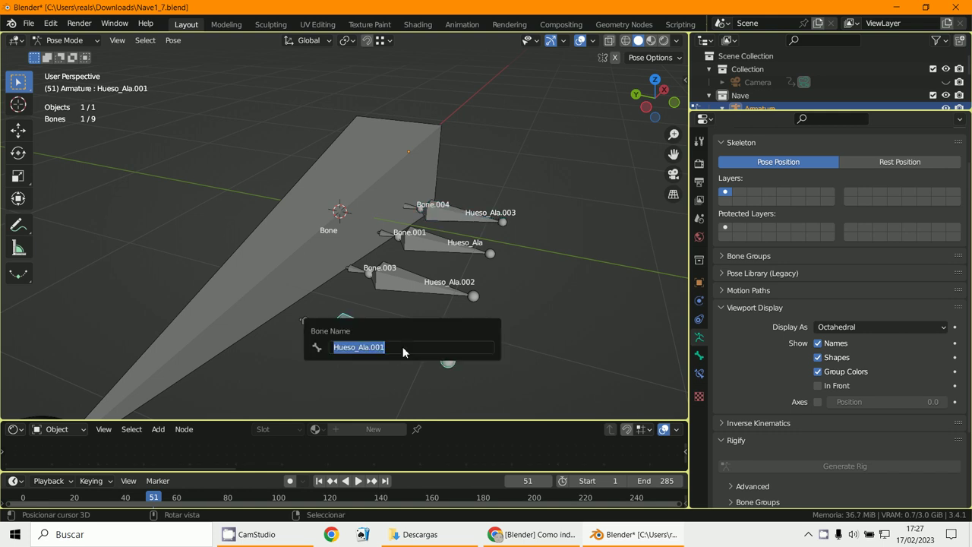
pyautogui.write('111')
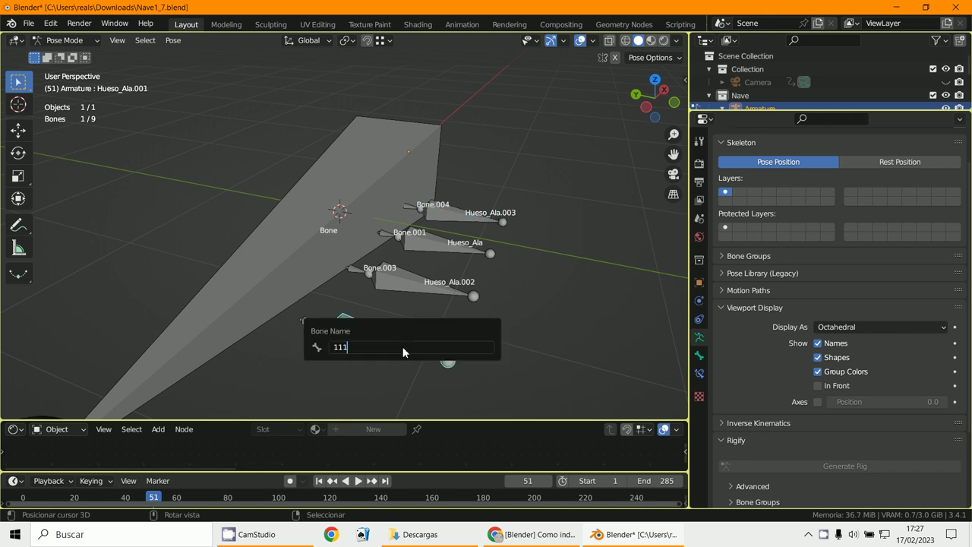
pyautogui.press('Return')
pyautogui.click(415, 288)
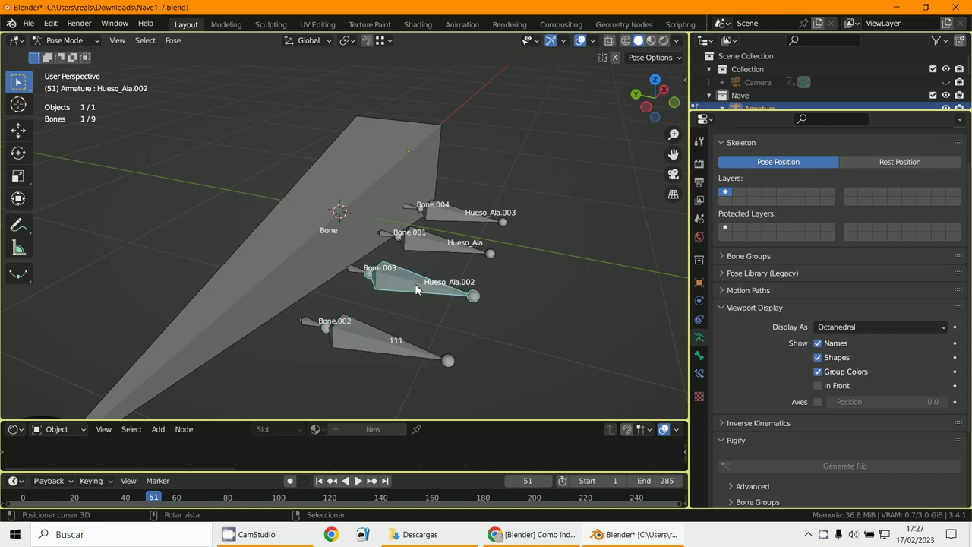
pyautogui.press('F2')
pyautogui.write('112')
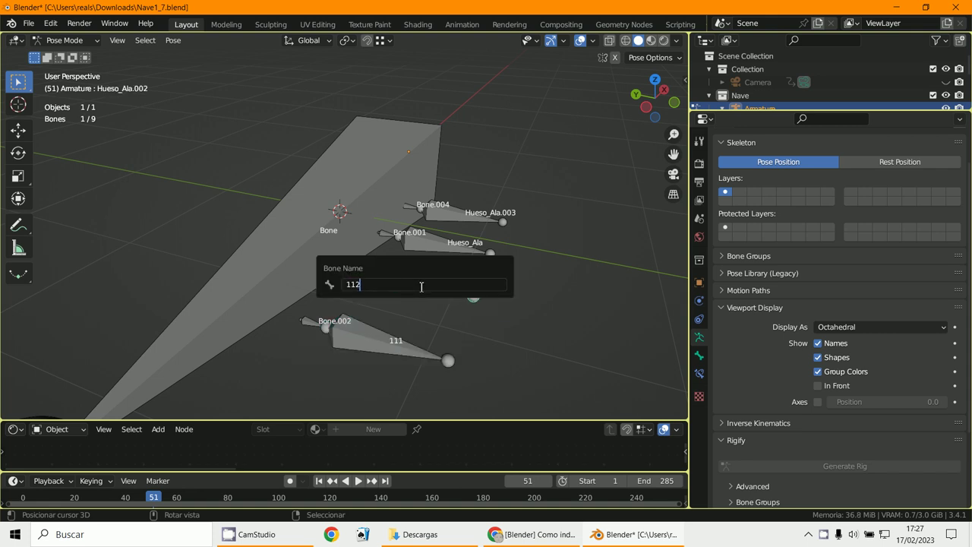
pyautogui.press('Return')
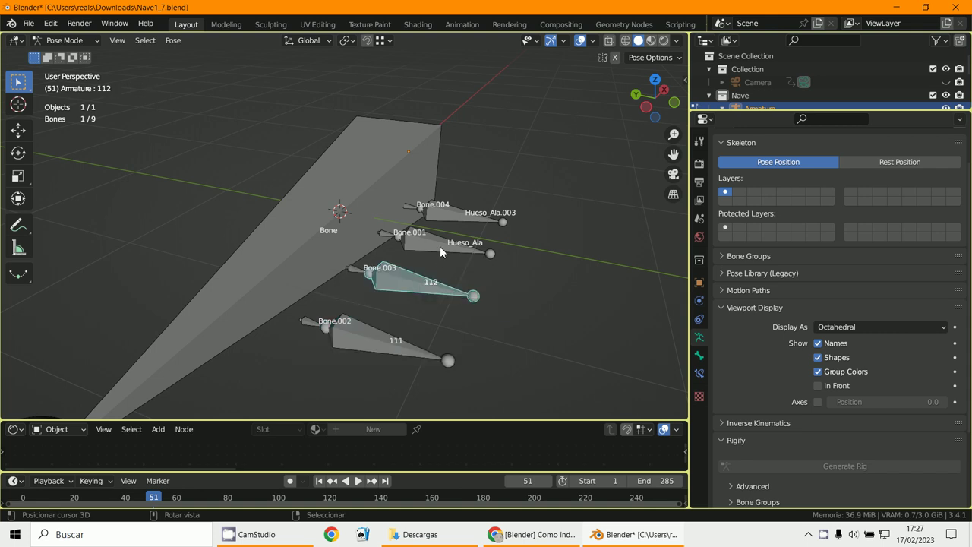
# - Rename the wing bone Hueso_Ala as 113 and Hueso_Ala.003 as 114
pyautogui.click(439, 246)
pyautogui.press('F2')
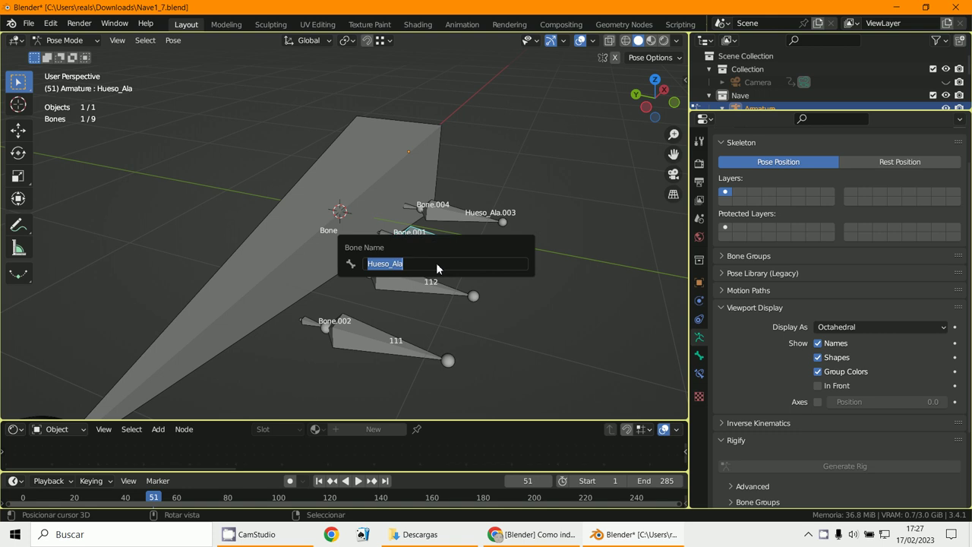
pyautogui.write('113')
pyautogui.press('Return')
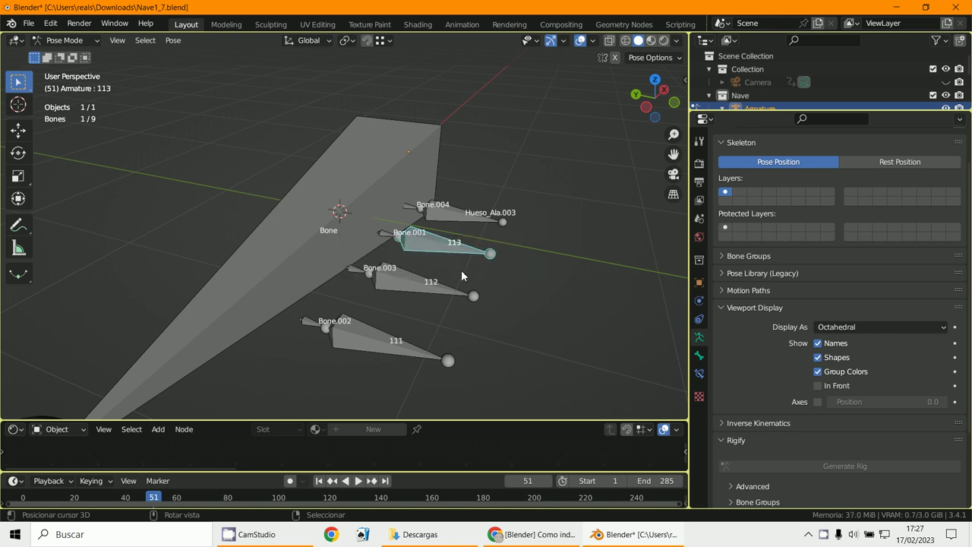
pyautogui.click(470, 222)
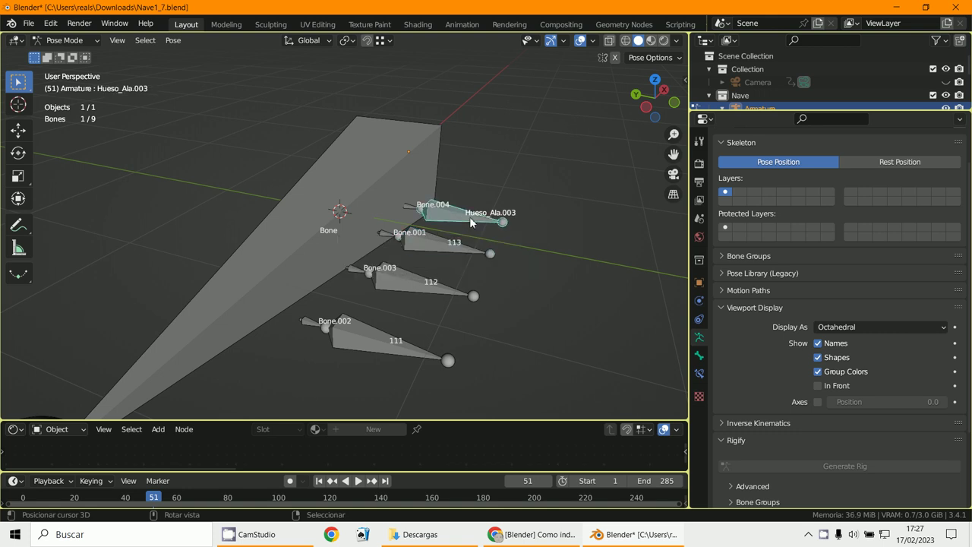
pyautogui.press('F2')
pyautogui.write('114')
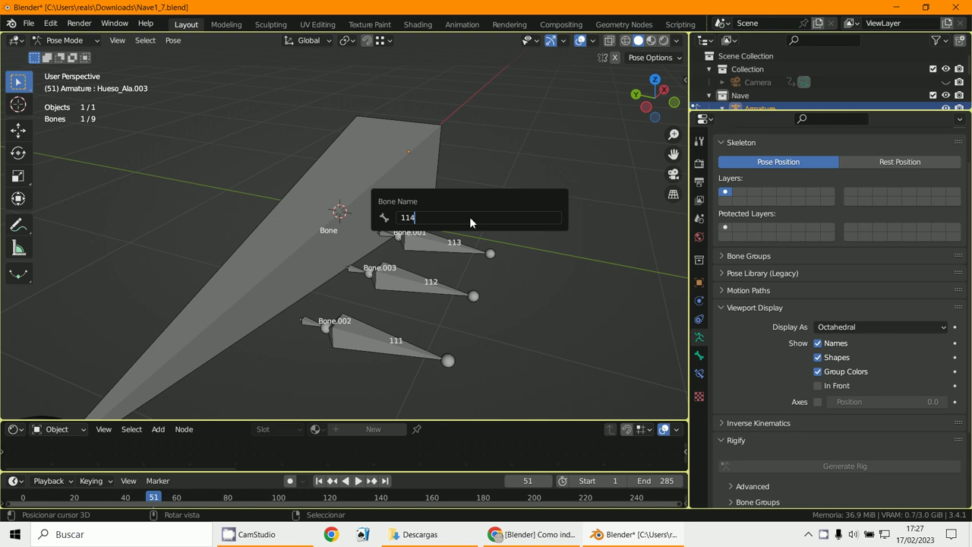
pyautogui.press('Return')
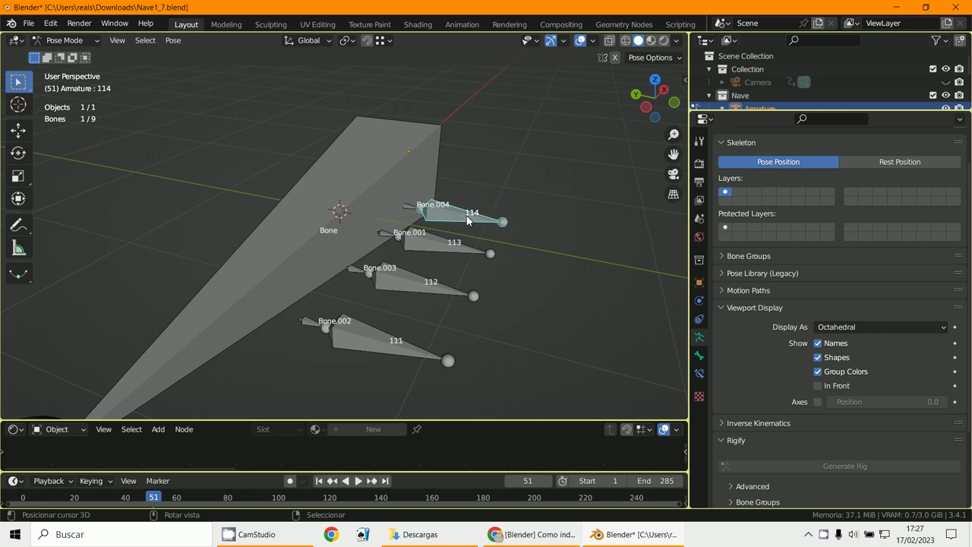
# - Try rotating the wing bone 111
pyautogui.click(383, 347)
pyautogui.press('r')
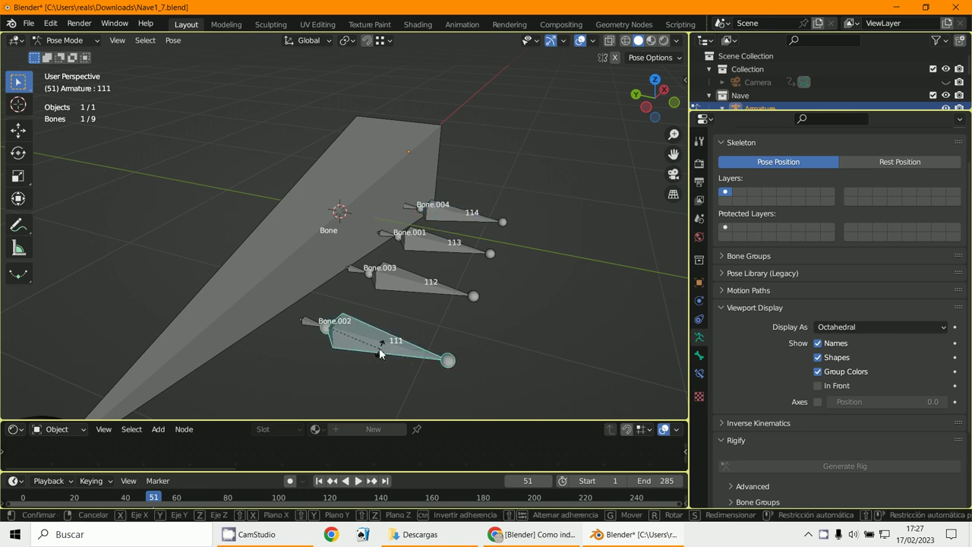
pyautogui.click(425, 296)
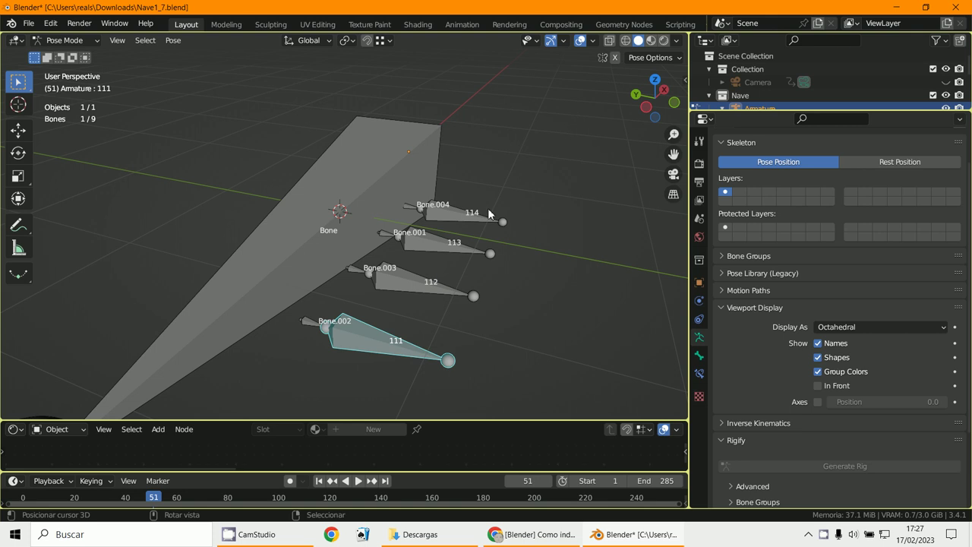
# - Add a Copy Rotation constraint to wing bone 114 with Armature as its target
pyautogui.click(441, 210)
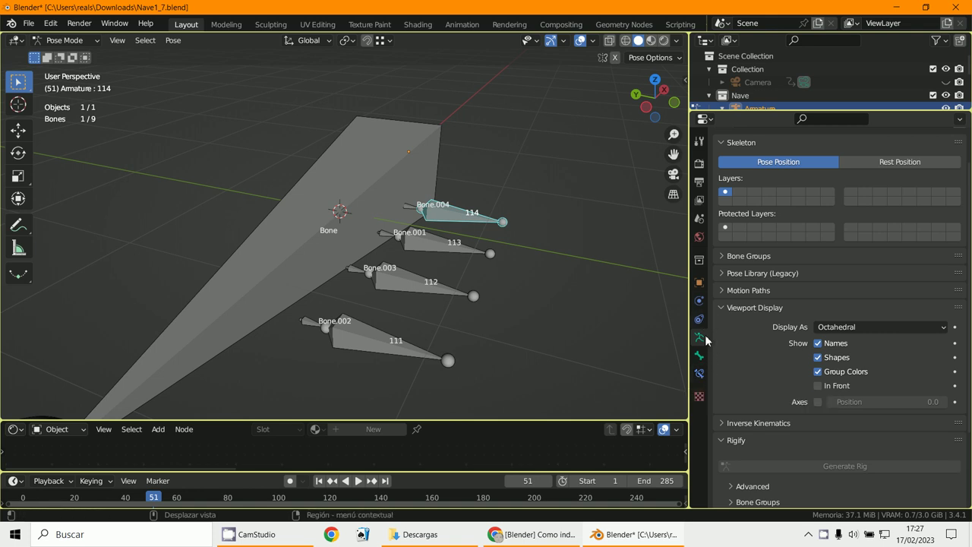
pyautogui.click(699, 372)
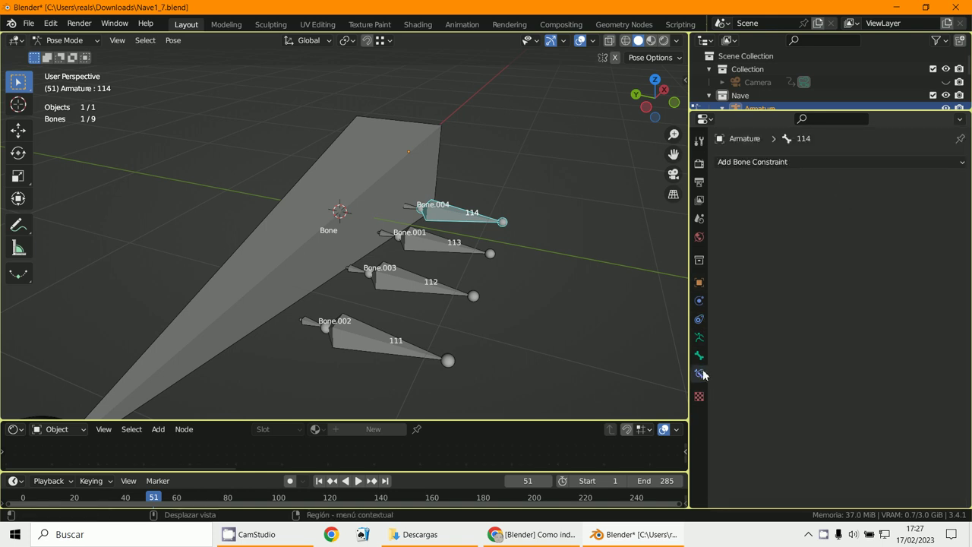
pyautogui.click(767, 164)
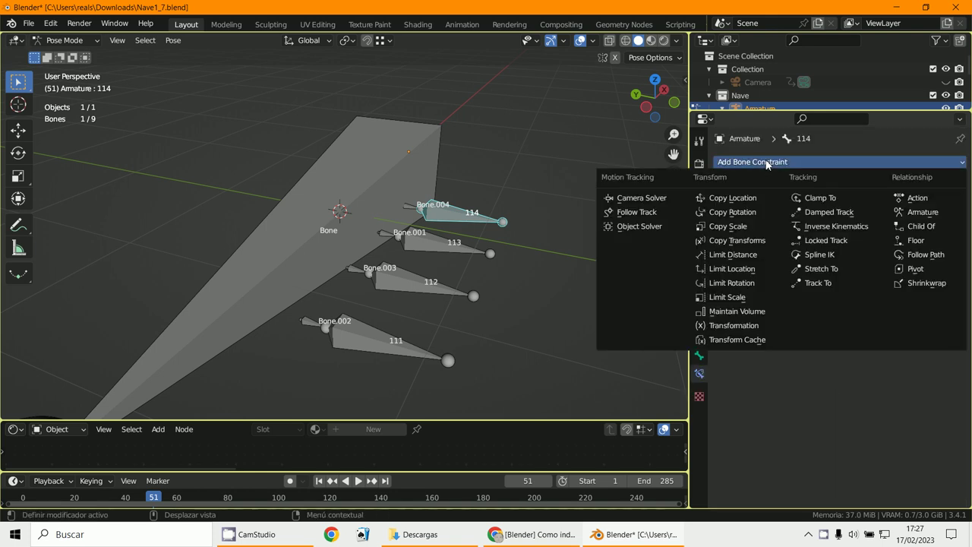
pyautogui.click(735, 213)
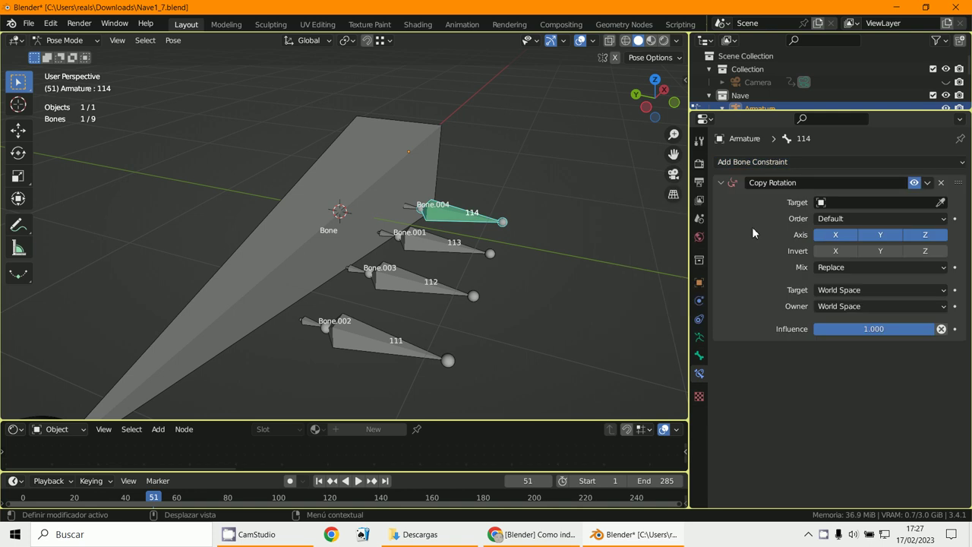
pyautogui.click(823, 204)
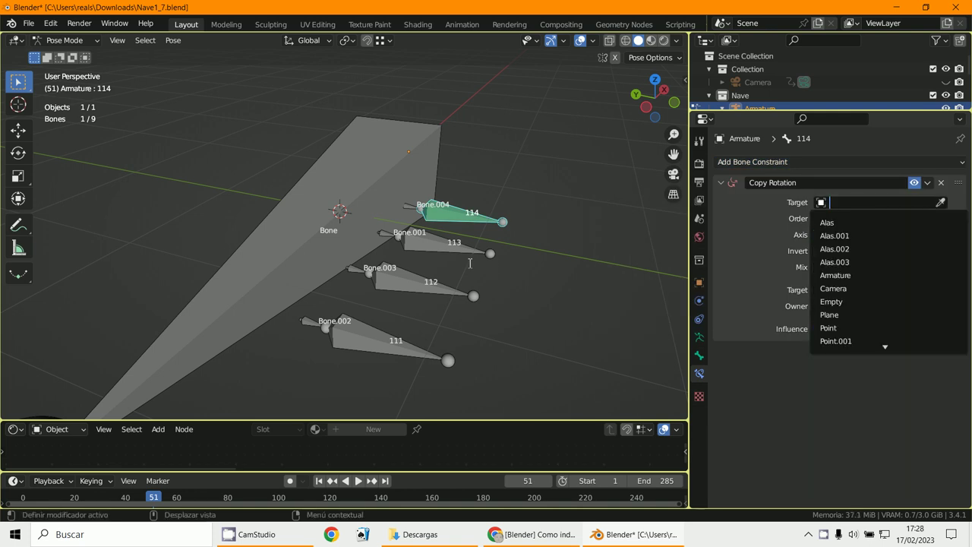
pyautogui.write('Am')
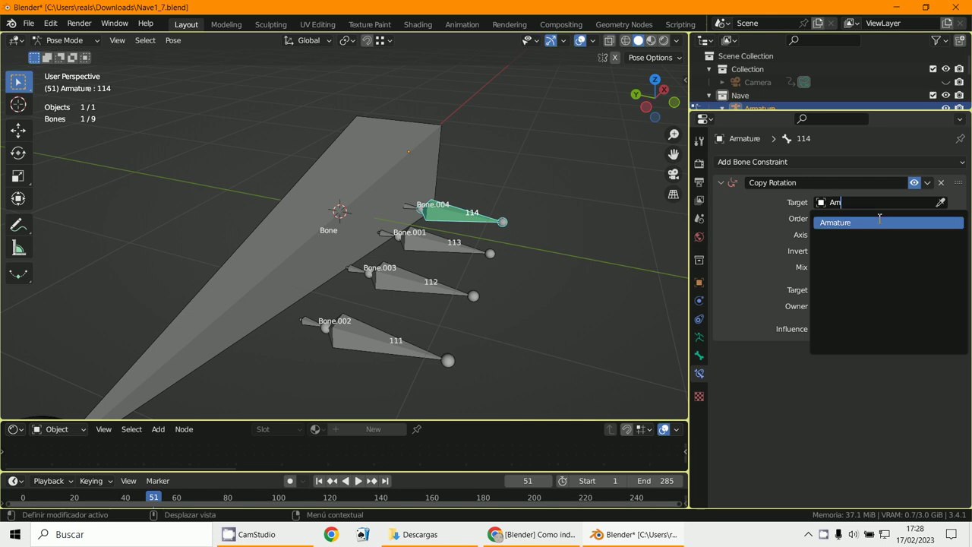
pyautogui.press('BackSpace')
pyautogui.write('r')
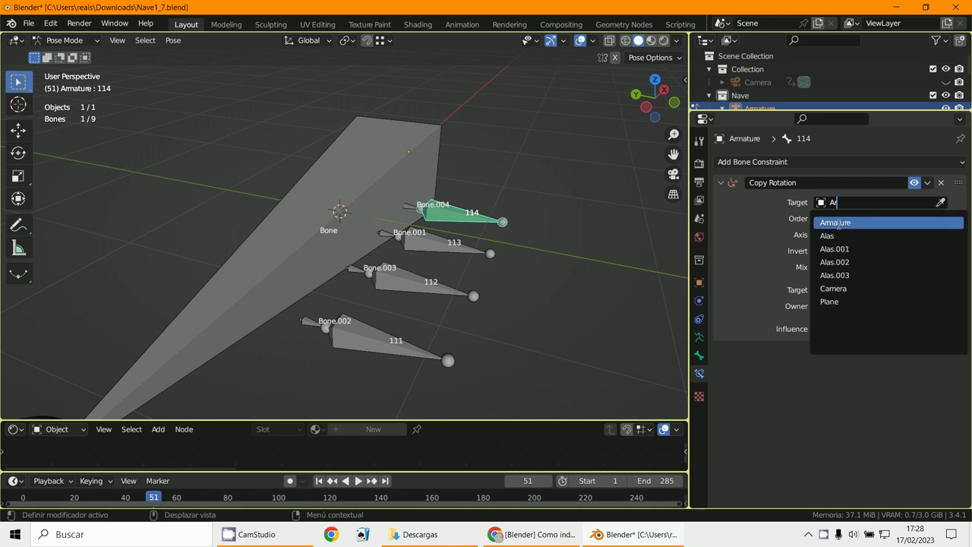
pyautogui.click(839, 223)
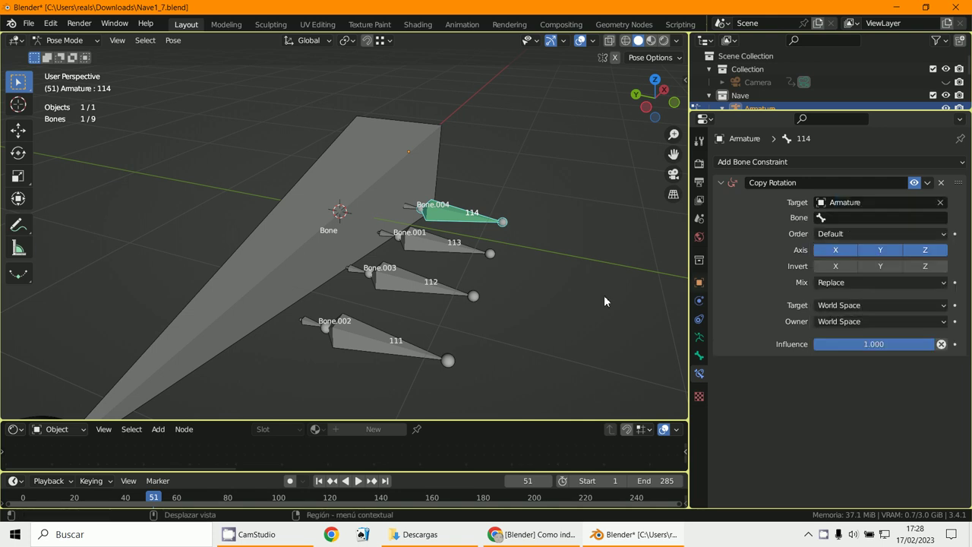
# - Rename the armature data block of the large main bone's rig as 001
pyautogui.click(355, 213)
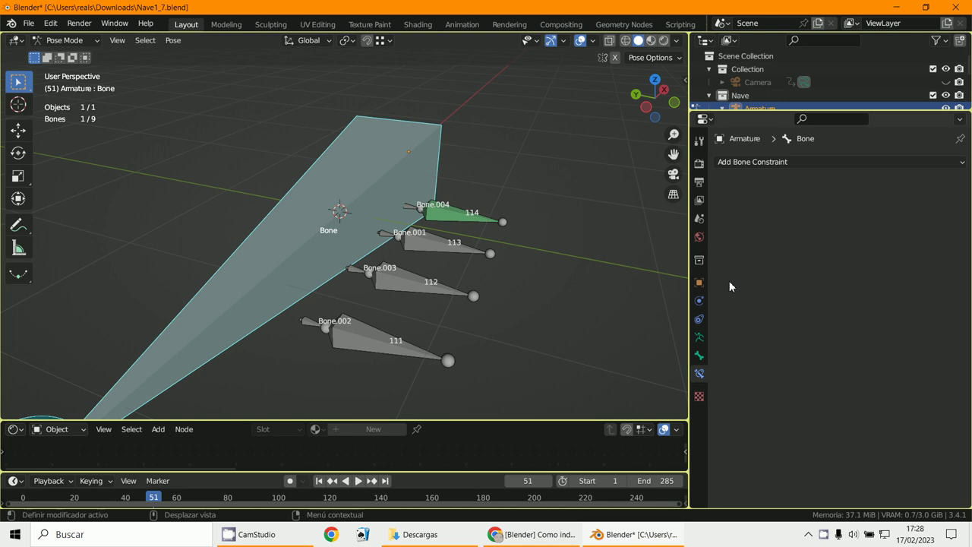
pyautogui.click(700, 337)
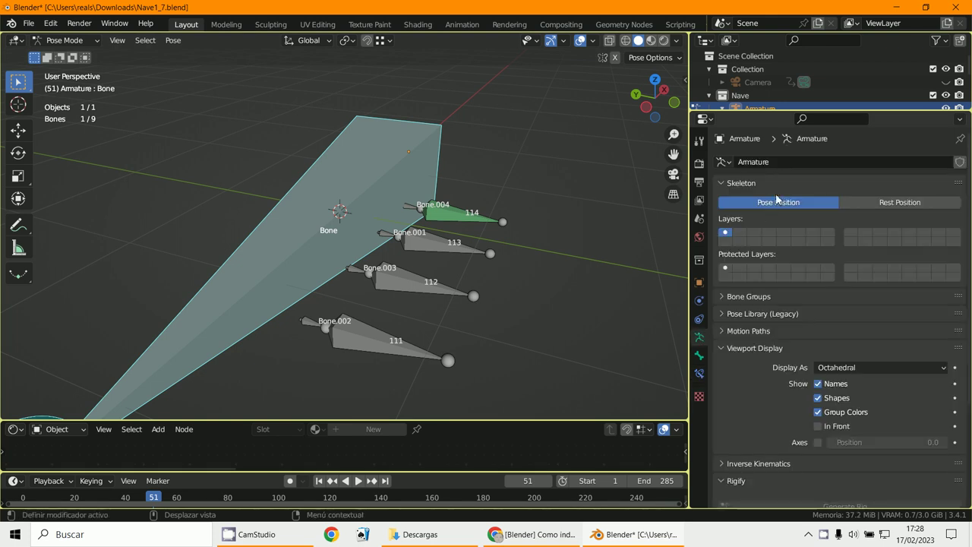
pyautogui.click(776, 167)
pyautogui.hotkey('ctrl', 'a')
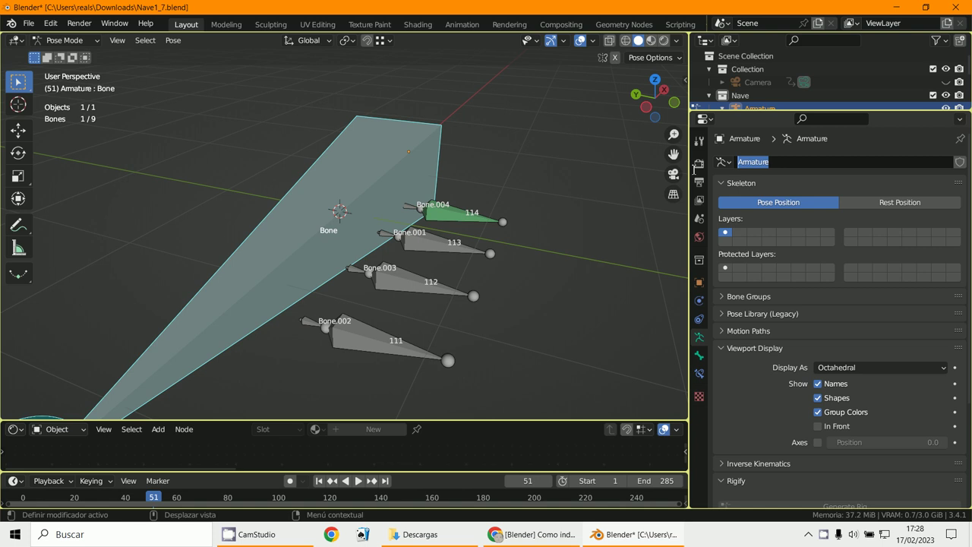
pyautogui.write('001')
pyautogui.press('Return')
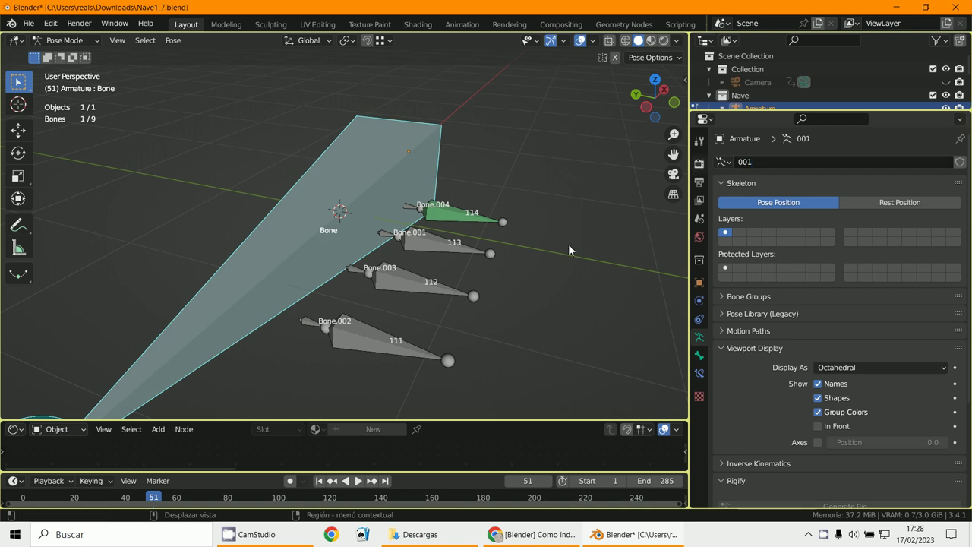
# - Try searching for 00 among the Copy Rotation targets of wing bone 114
pyautogui.click(380, 344)
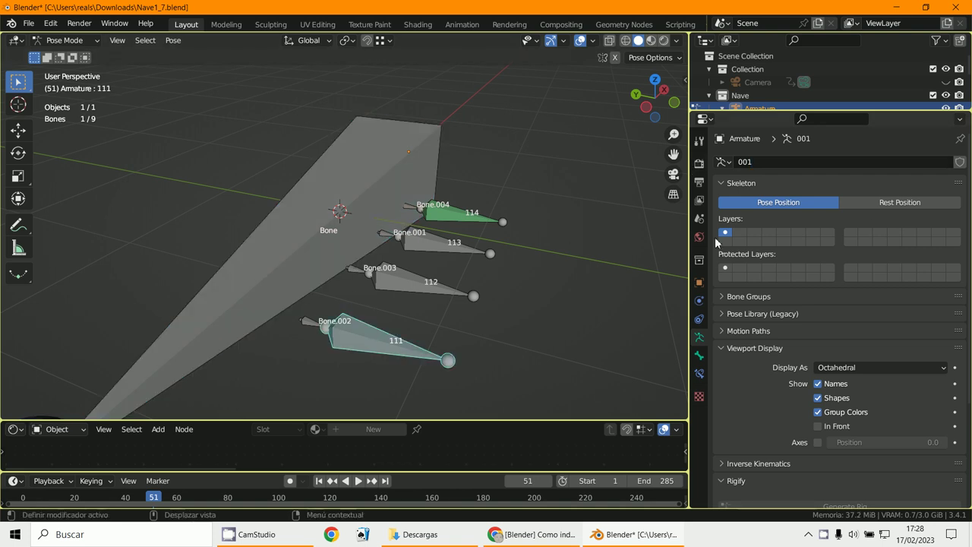
pyautogui.click(698, 378)
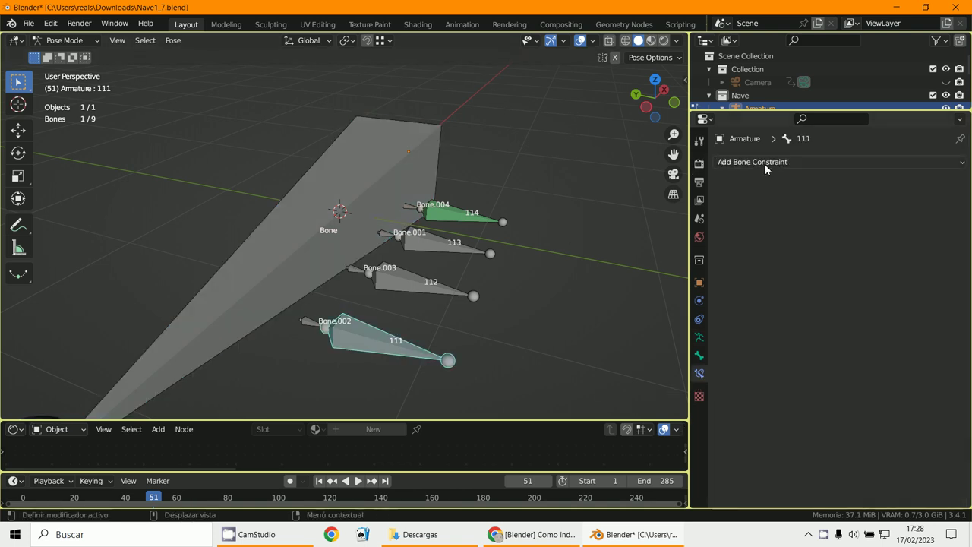
pyautogui.click(469, 214)
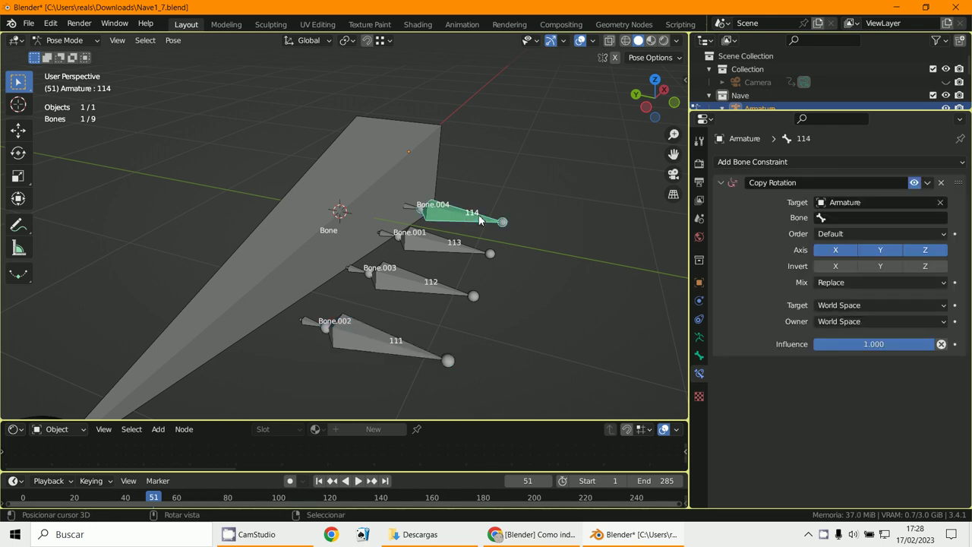
pyautogui.click(831, 204)
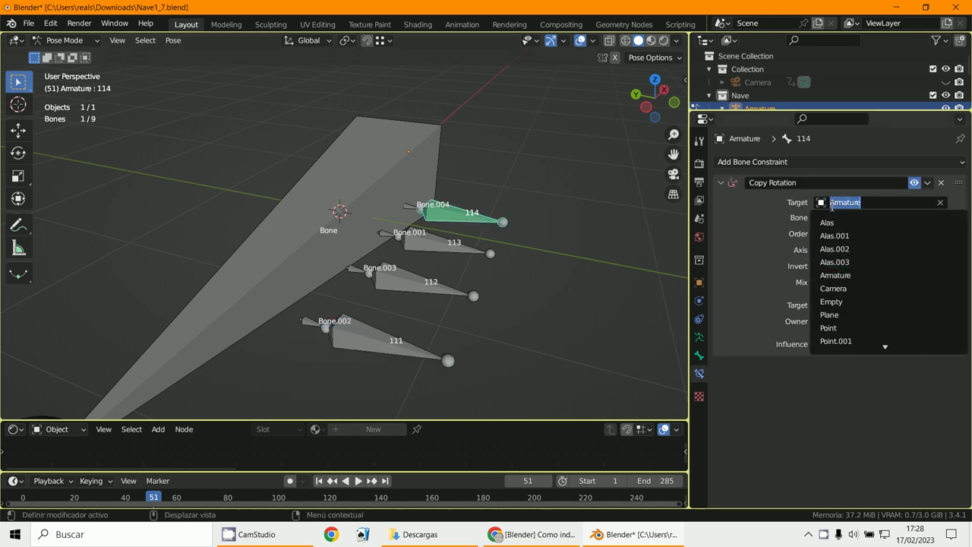
pyautogui.write('00')
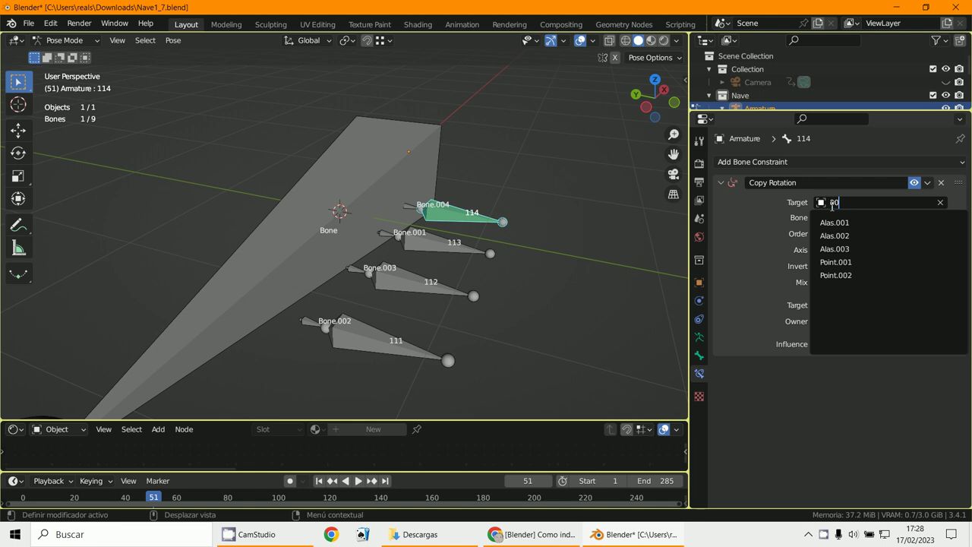
pyautogui.press('Escape')
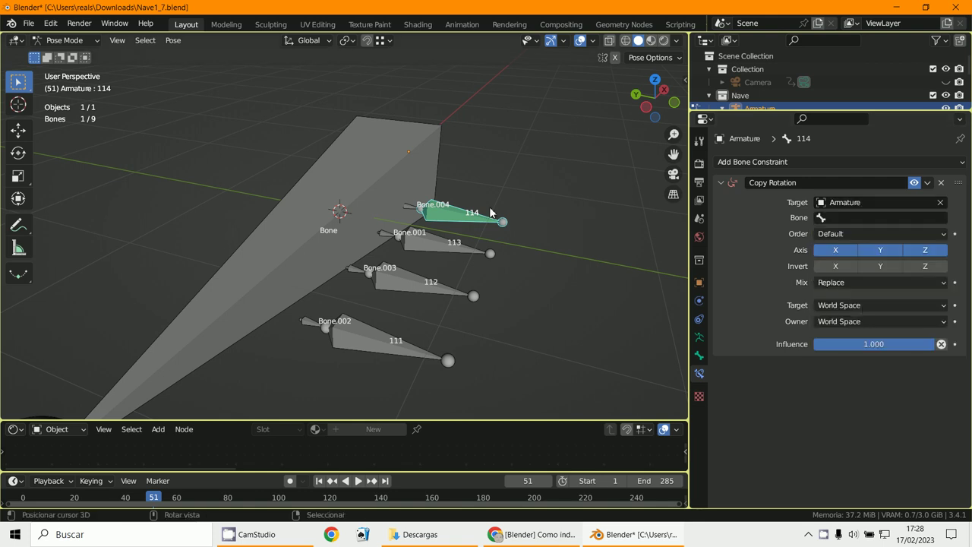
# - Examine the armature data, the properties of the main bone and bone 114, and the target list of bone 114's Copy Rotation constraint
pyautogui.click(375, 184)
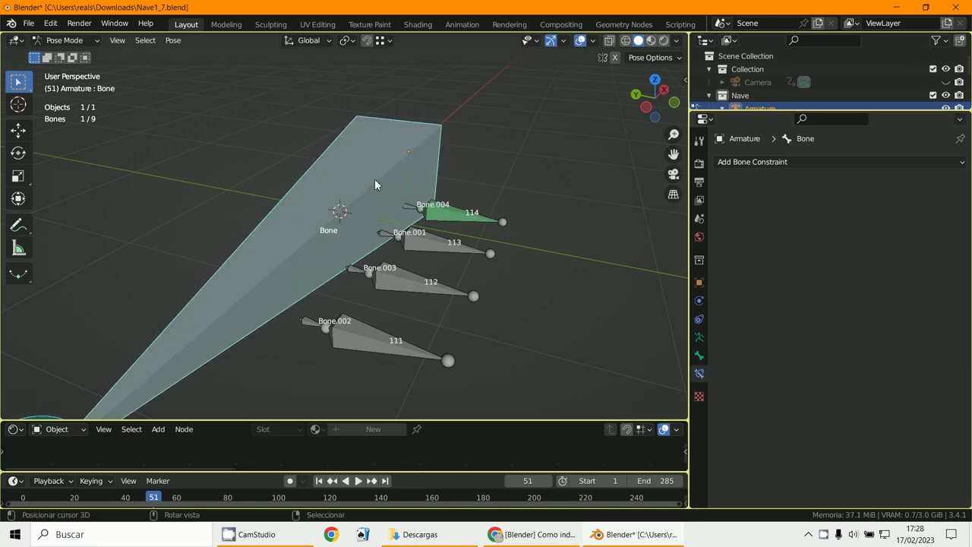
pyautogui.click(697, 338)
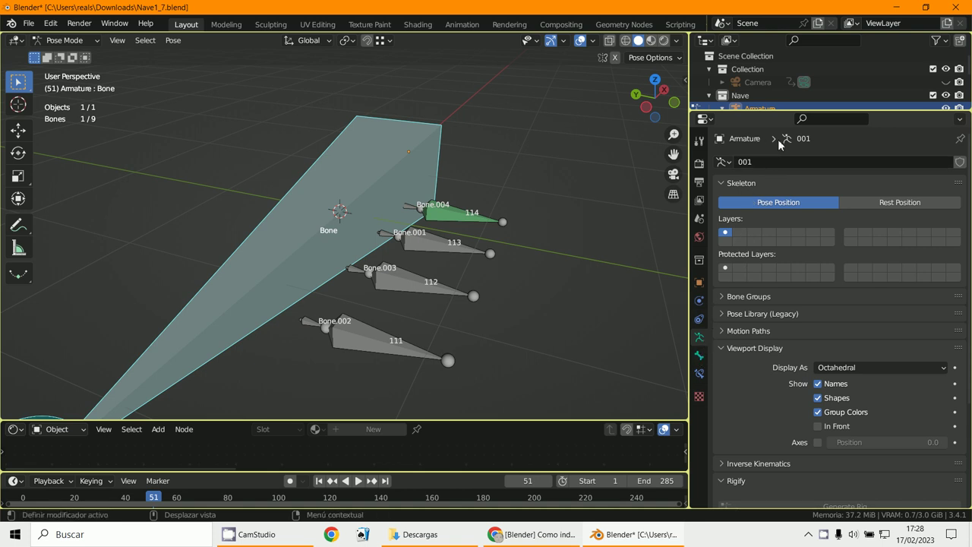
pyautogui.click(698, 358)
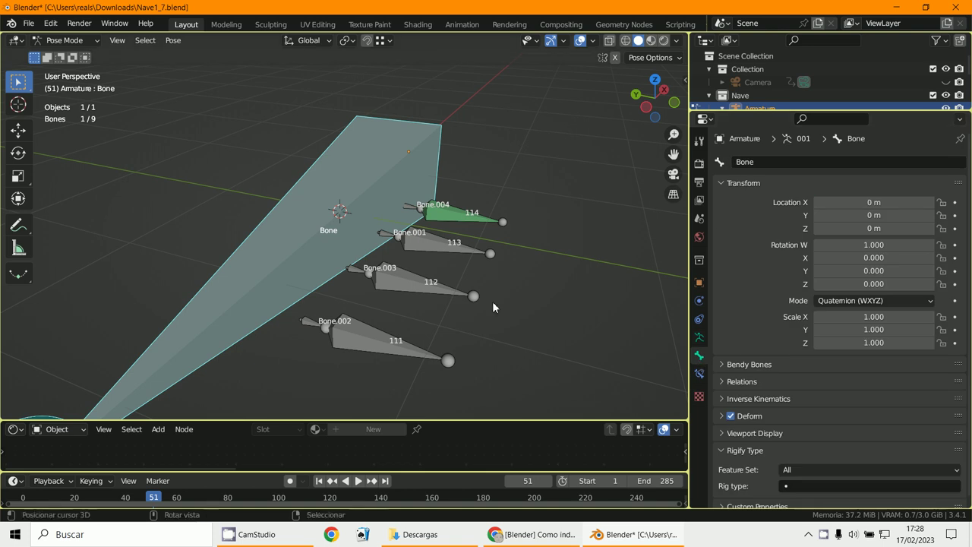
pyautogui.click(458, 212)
pyautogui.scroll(-1, 765, 403)
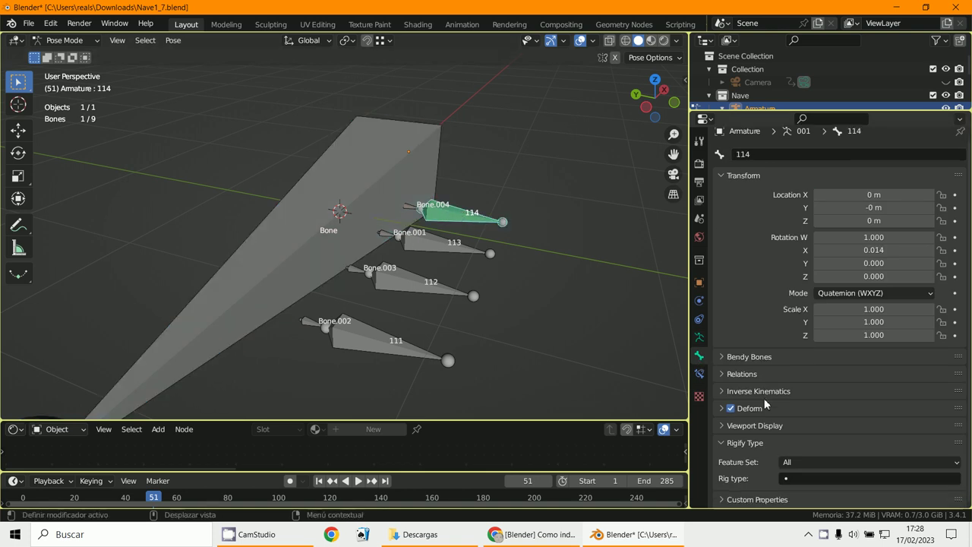
pyautogui.click(698, 374)
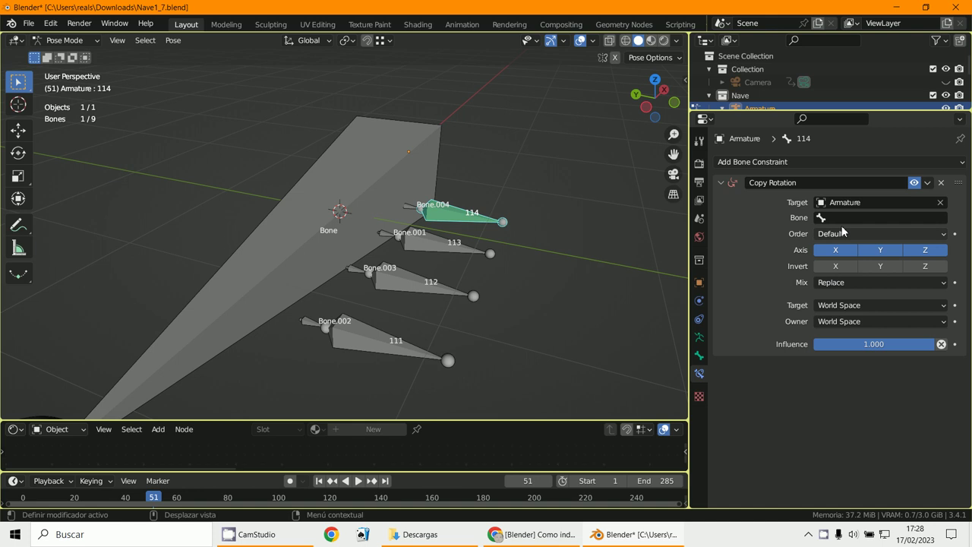
pyautogui.click(822, 202)
pyautogui.click(822, 202)
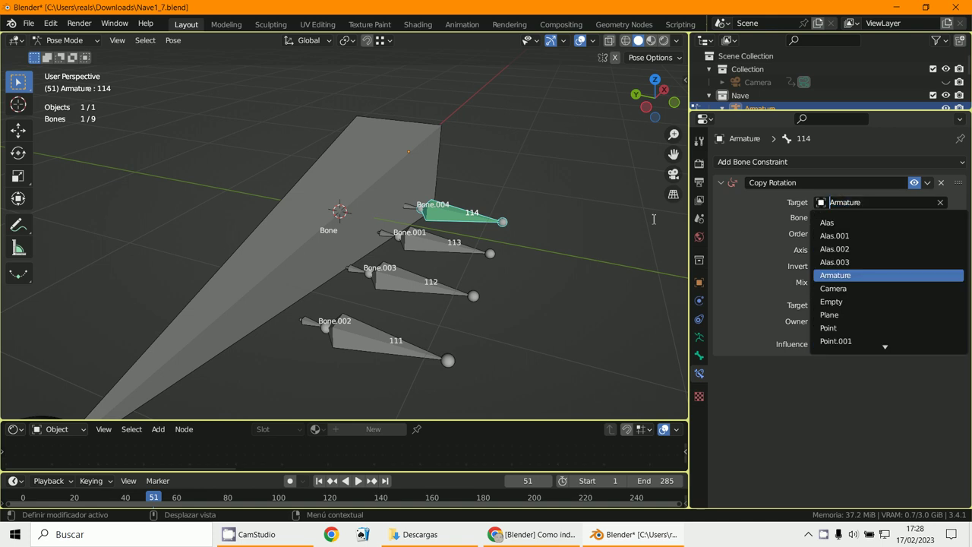
pyautogui.press('Escape')
# - Clear the Copy Rotation target of bone 114, pick the armature in the viewport instead, and choose 111 as the target bone
pyautogui.click(940, 202)
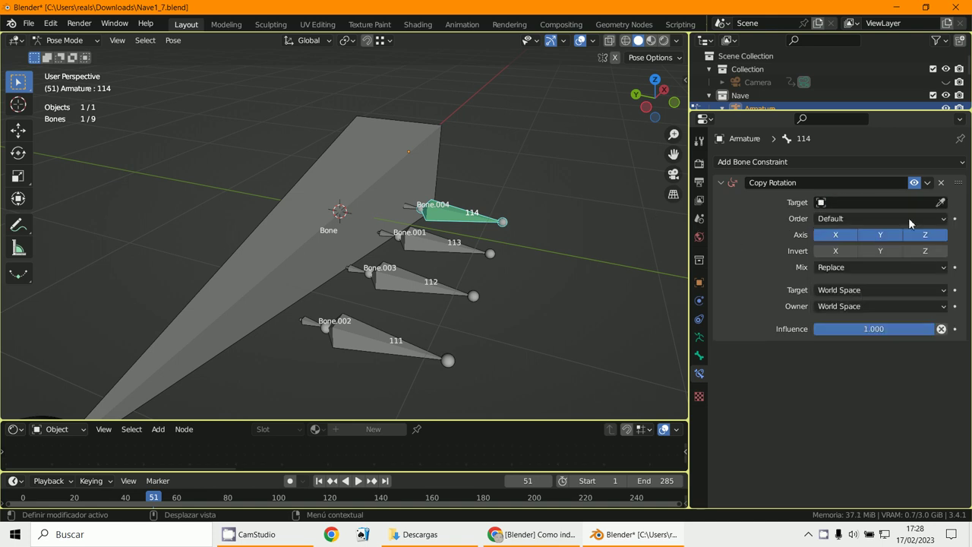
pyautogui.click(940, 202)
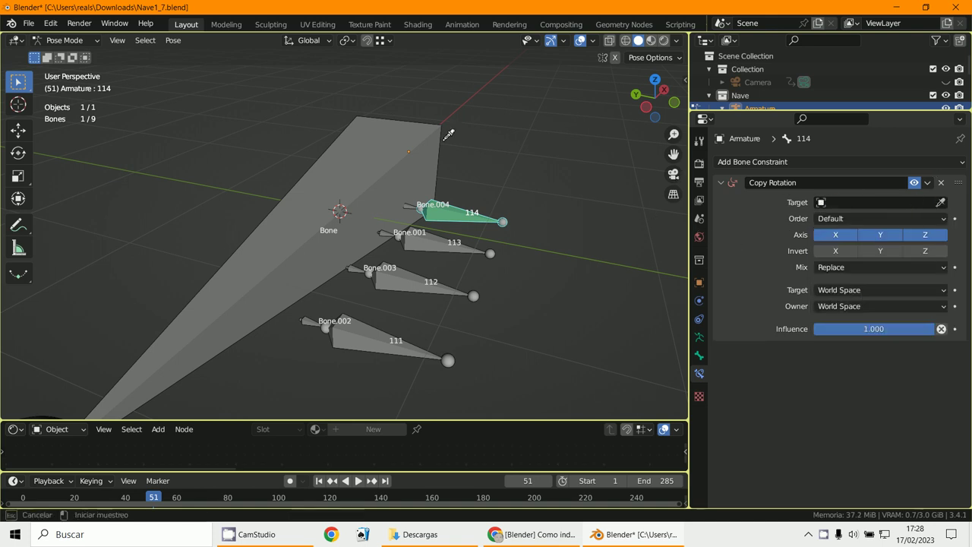
pyautogui.click(347, 200)
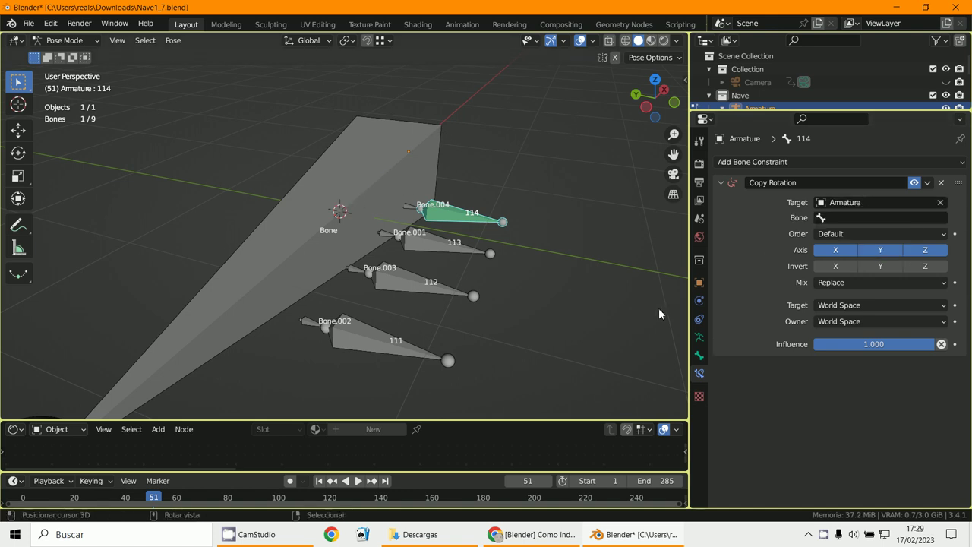
pyautogui.click(826, 220)
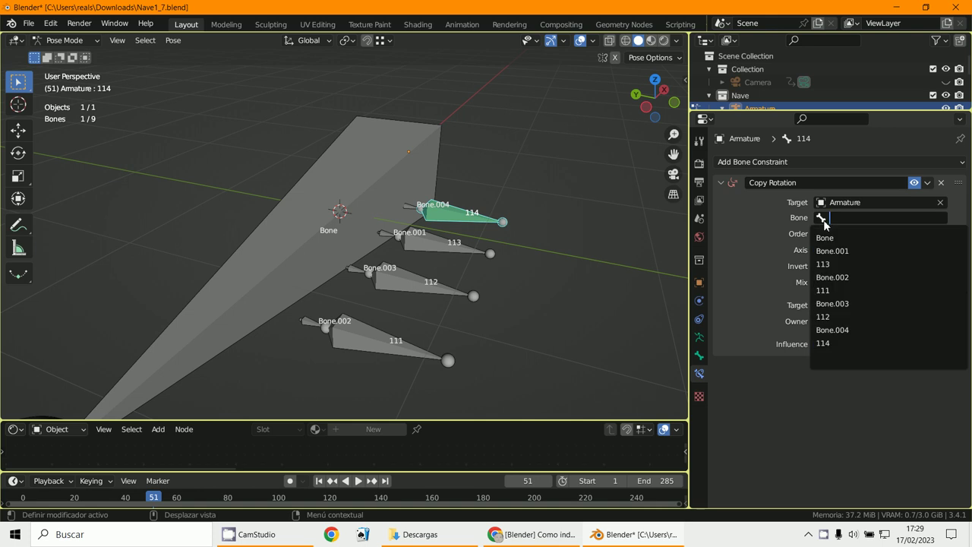
pyautogui.click(823, 290)
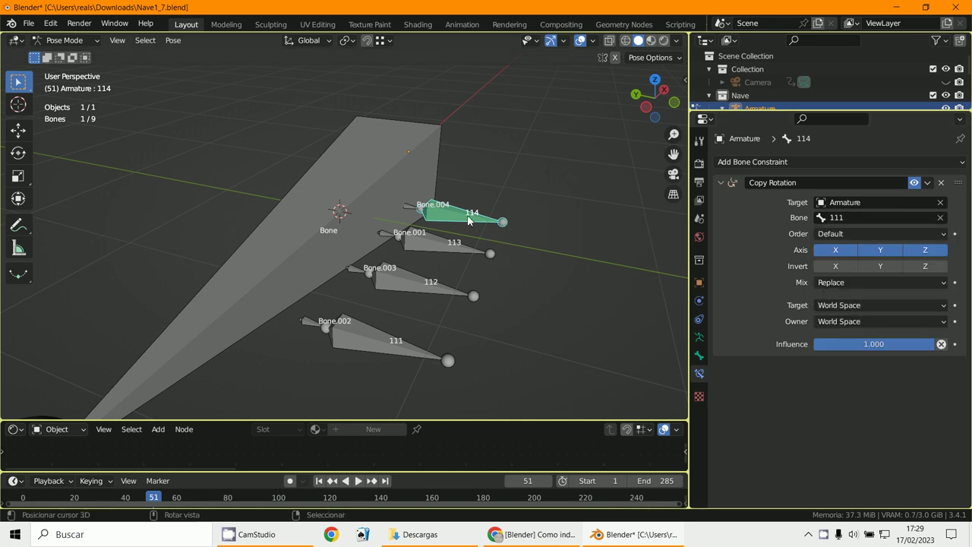
# - Try rotating wing bone 111 to test the rotation copied by bone 114
pyautogui.click(359, 348)
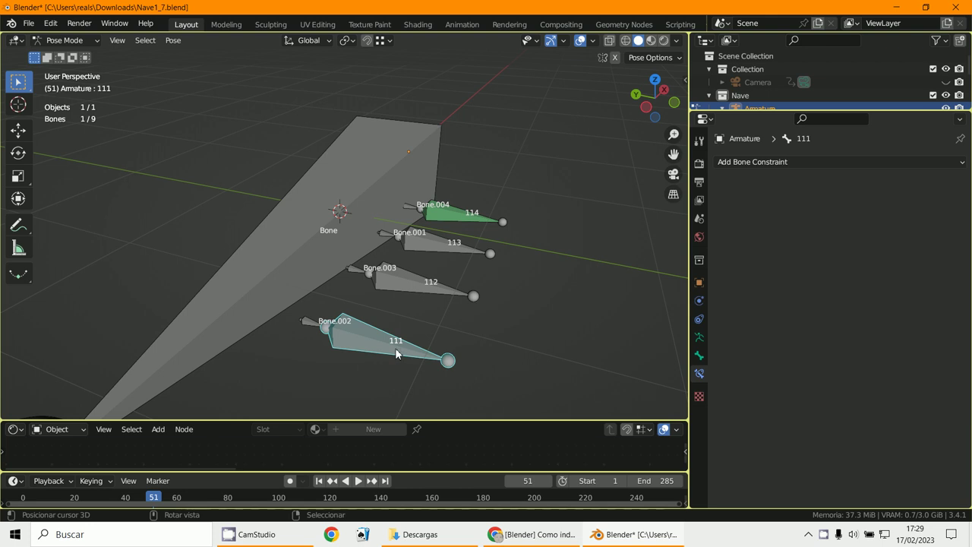
pyautogui.press('r')
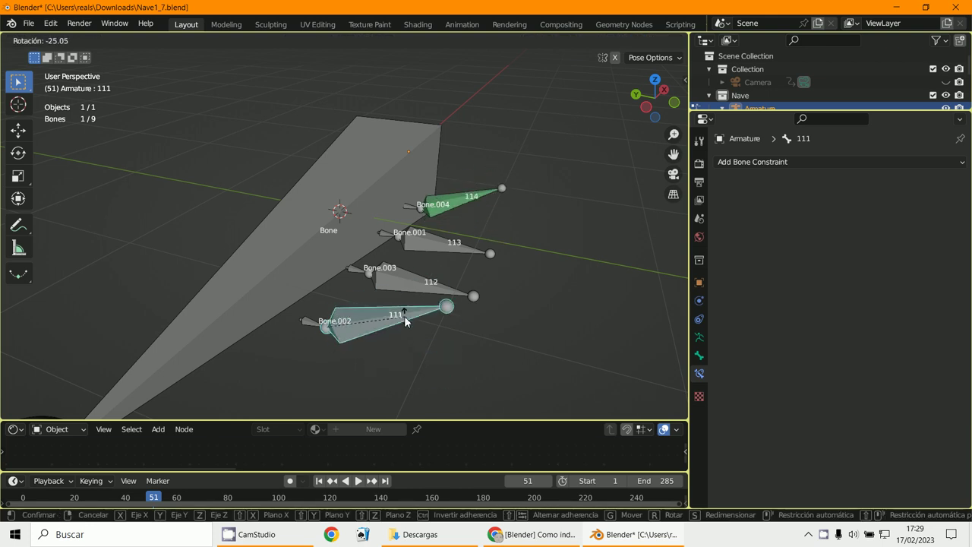
pyautogui.press('Escape')
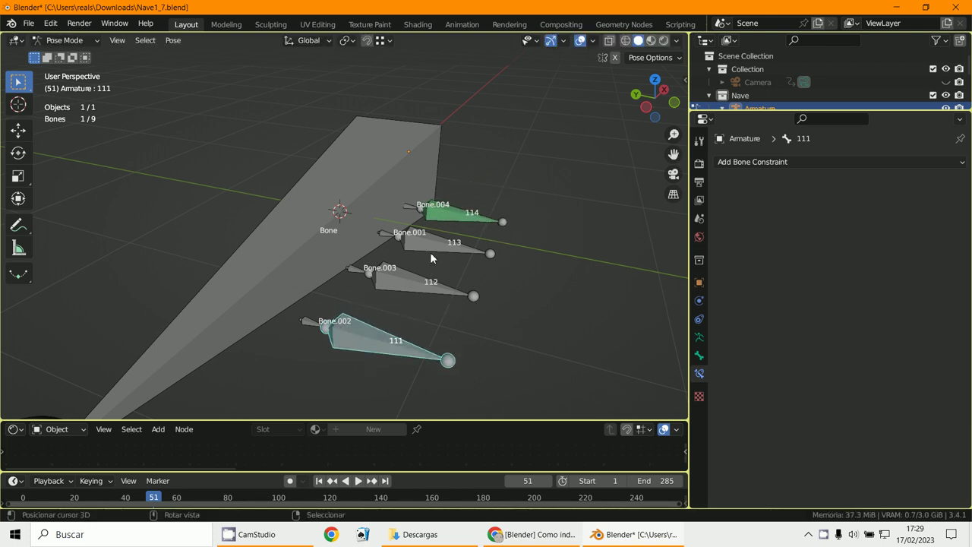
# - Add a Copy Rotation constraint to wing bone 113
pyautogui.click(476, 247)
pyautogui.press('g')
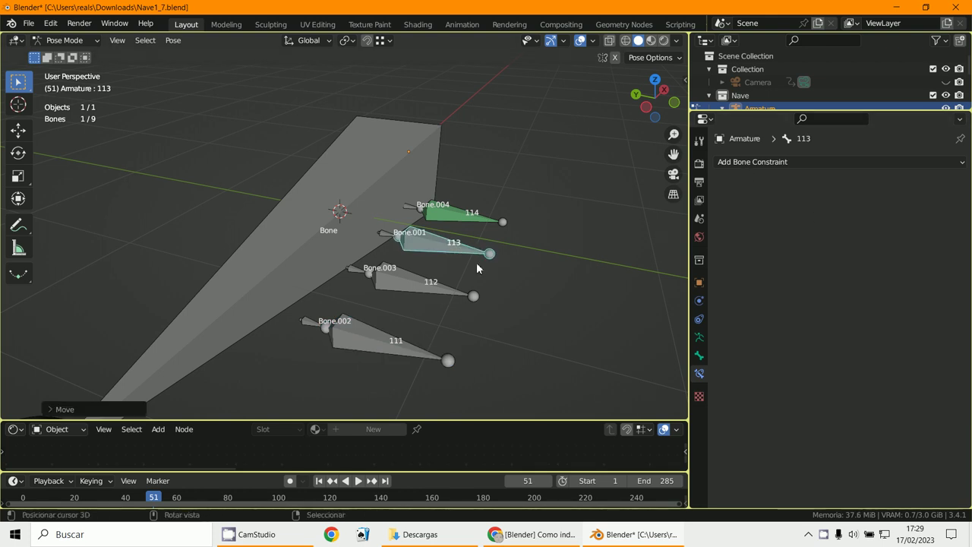
pyautogui.click(476, 262)
pyautogui.press('F3')
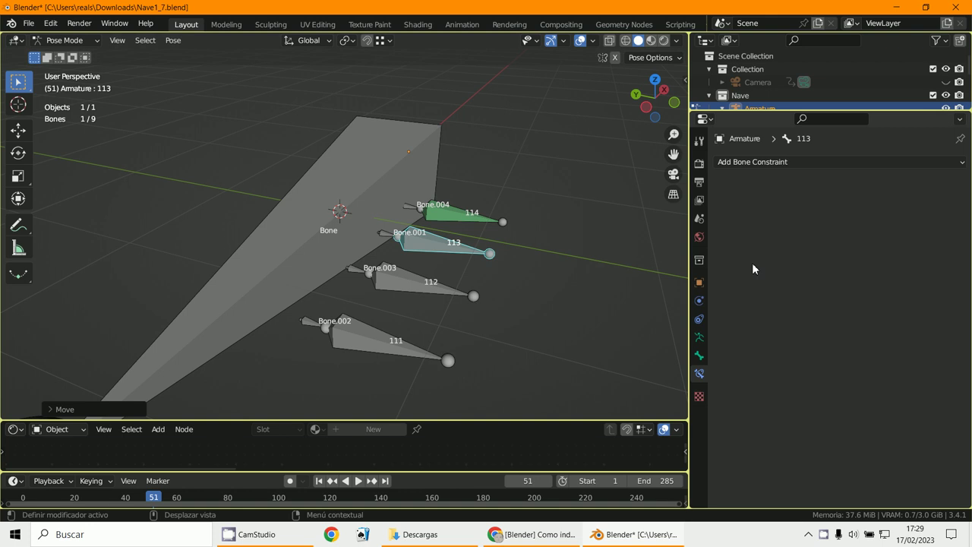
pyautogui.click(754, 163)
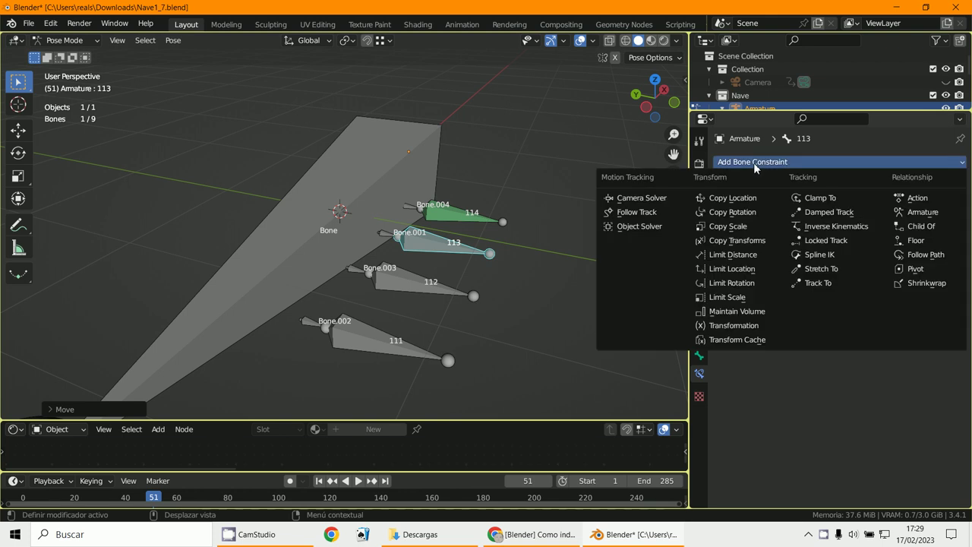
pyautogui.click(746, 212)
# - Set the Copy Rotation target of bone 113 to the Armature, with 111 as the target bone
pyautogui.click(829, 202)
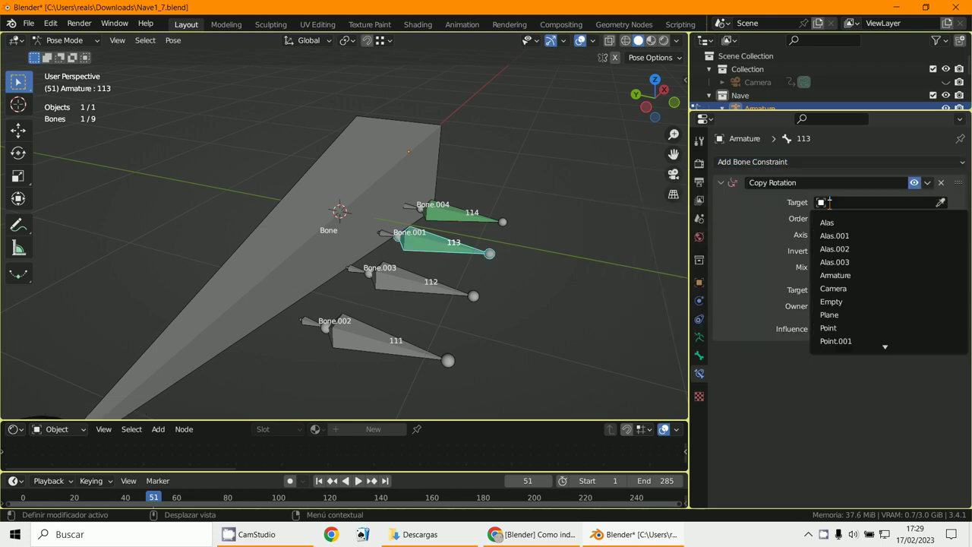
pyautogui.write('a')
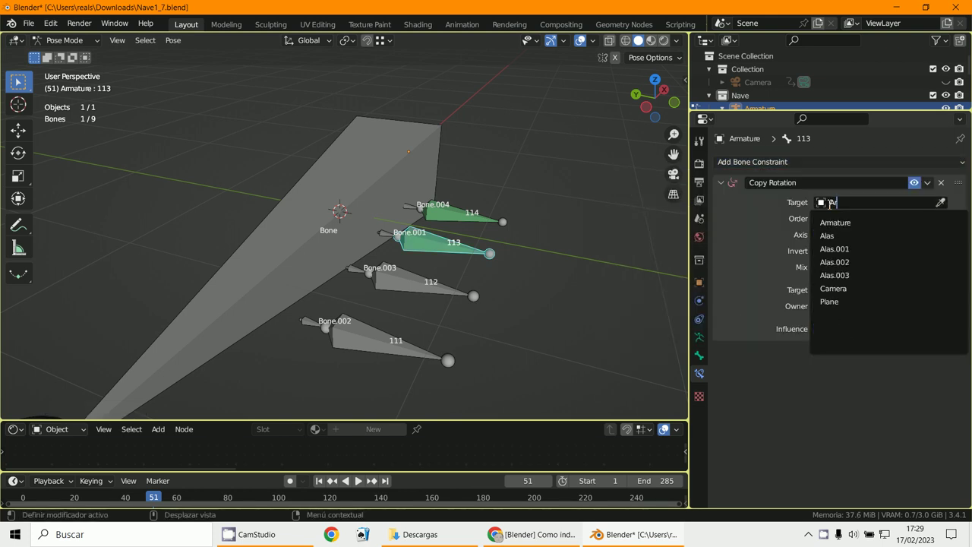
pyautogui.write('rm')
pyautogui.click(845, 223)
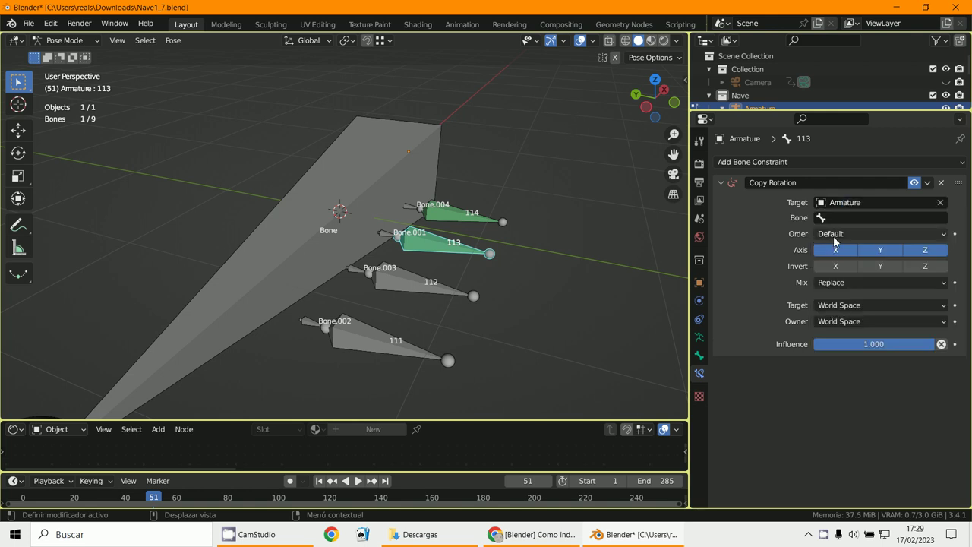
pyautogui.click(842, 218)
pyautogui.click(823, 290)
# - Give wing bone 112 a Copy Rotation constraint that targets the Armature and its bone 111
pyautogui.click(440, 284)
pyautogui.click(780, 163)
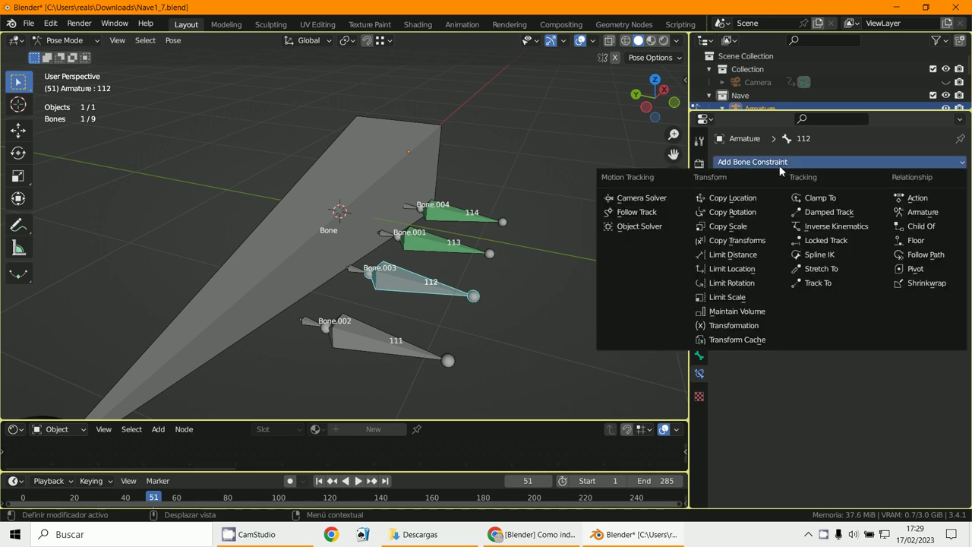
pyautogui.click(738, 213)
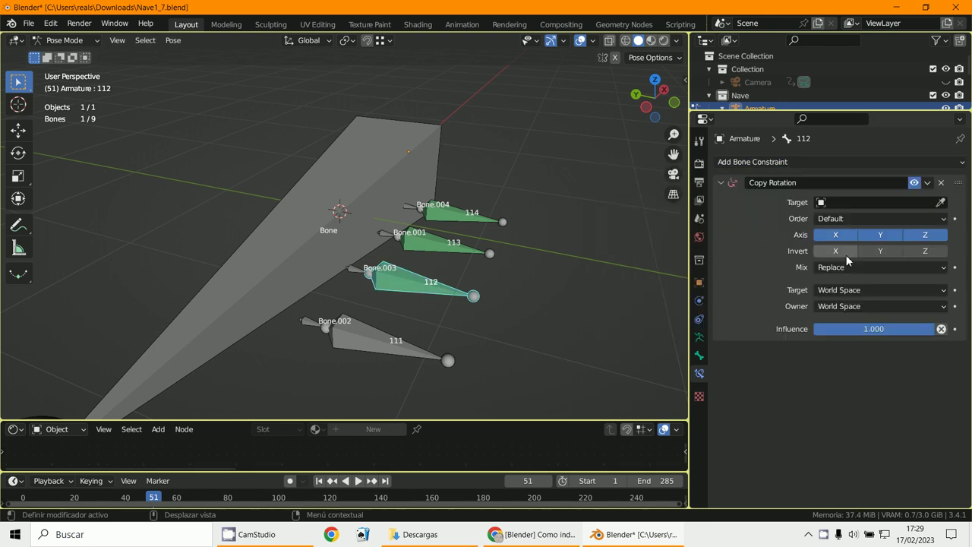
pyautogui.click(825, 203)
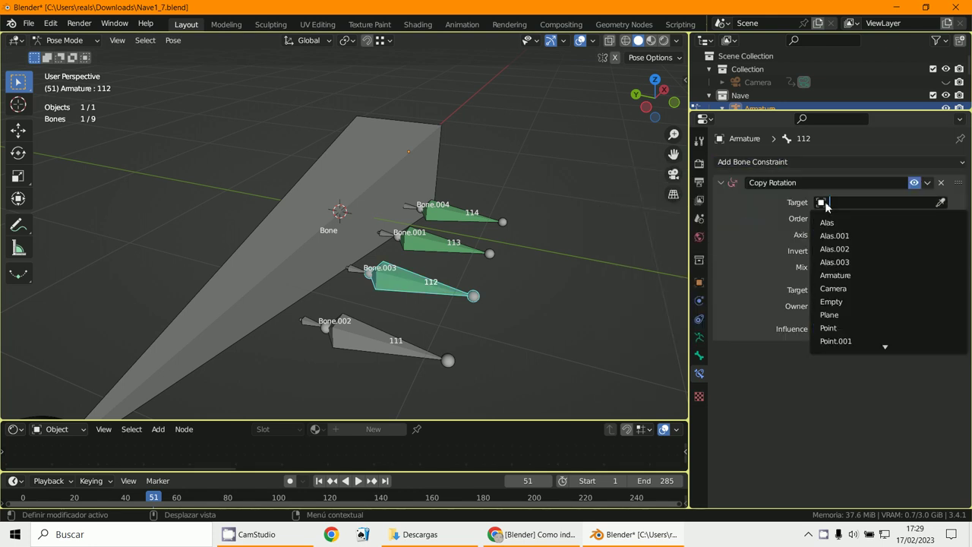
pyautogui.write('Arm')
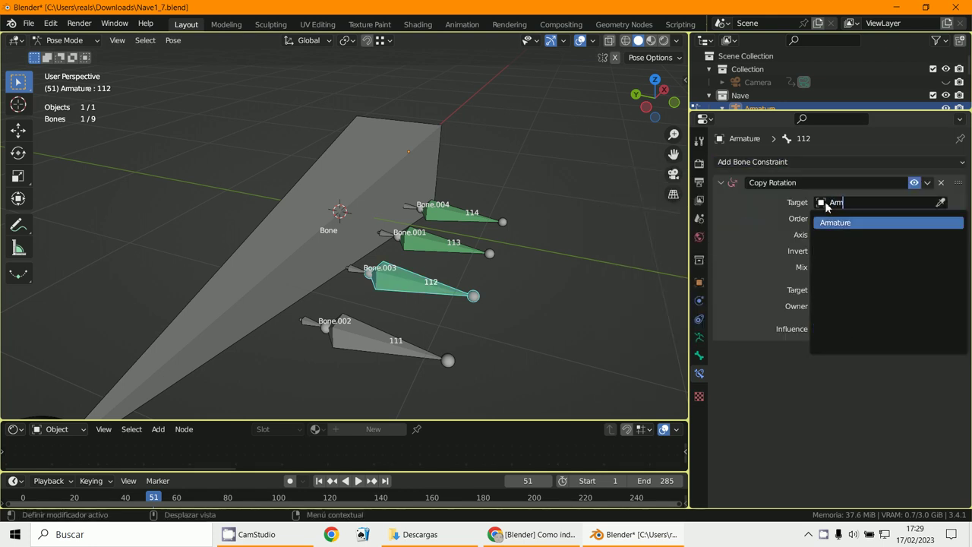
pyautogui.click(862, 222)
pyautogui.click(829, 218)
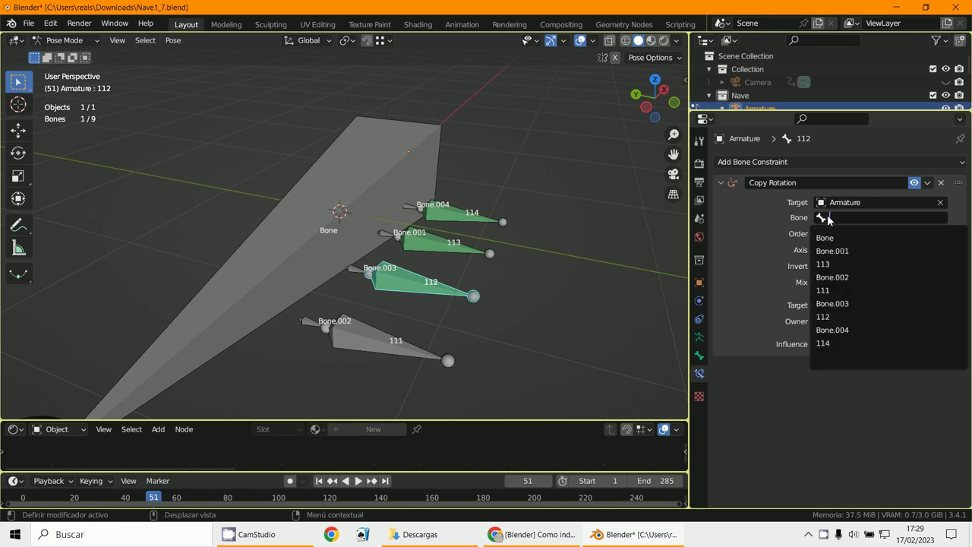
pyautogui.write('111')
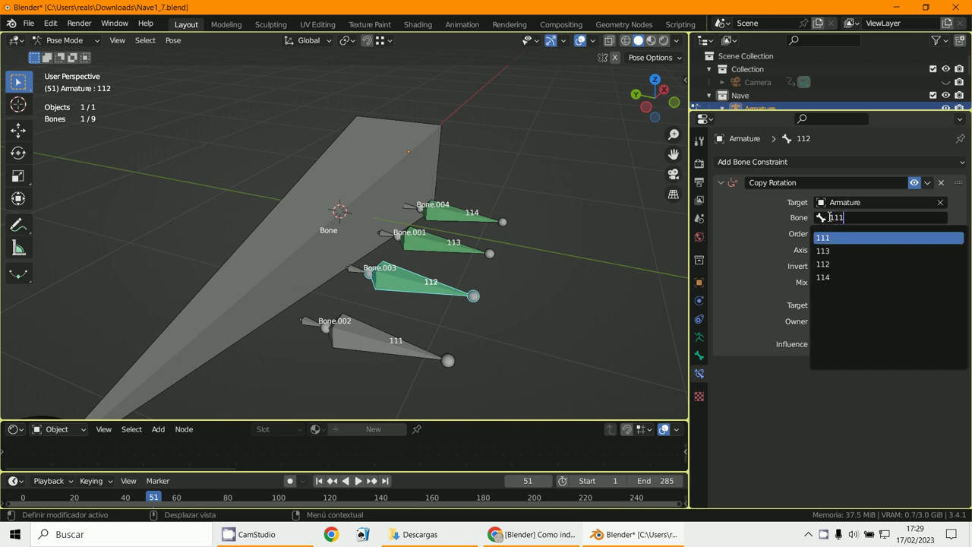
pyautogui.press('Return')
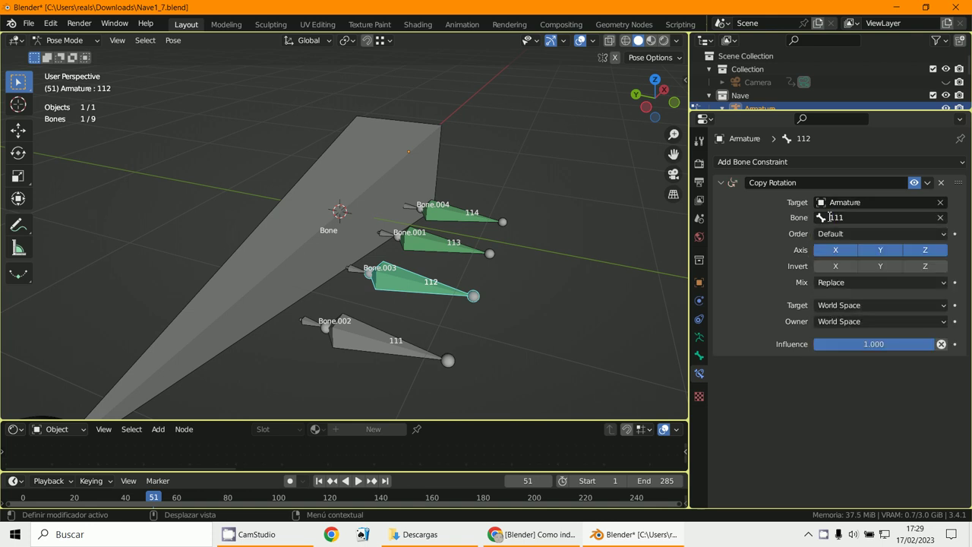
# - Try rotating bone 111 to test the rotation copied by bones 112, 113 and 114
pyautogui.click(376, 349)
pyautogui.press('r')
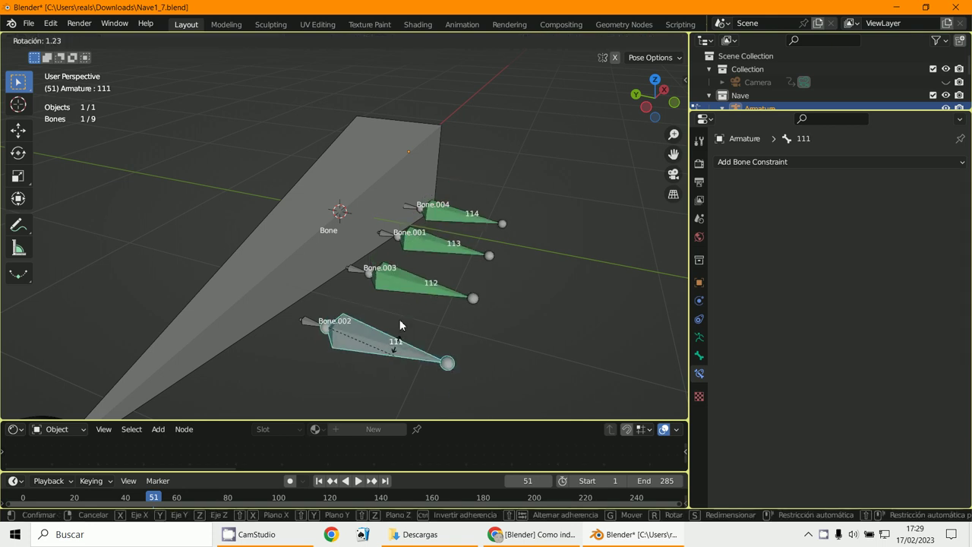
pyautogui.rightClick(396, 334)
# - Enlarge the timeline area and insert a Rotation keyframe for bone 111 at frame 1
pyautogui.moveTo(395, 337); pyautogui.dragTo(421, 299, button='middle')
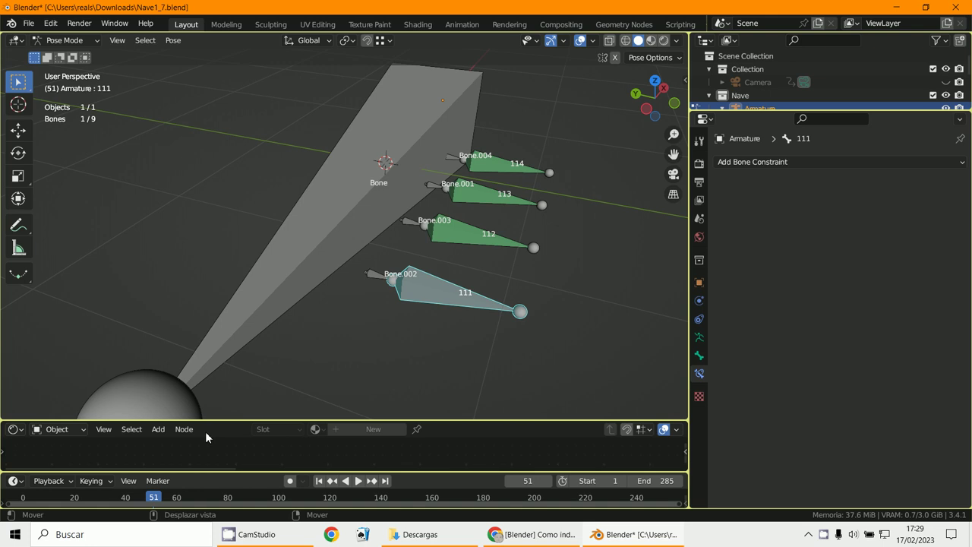
pyautogui.moveTo(209, 420); pyautogui.dragTo(215, 379)
pyautogui.moveTo(211, 472); pyautogui.dragTo(212, 416)
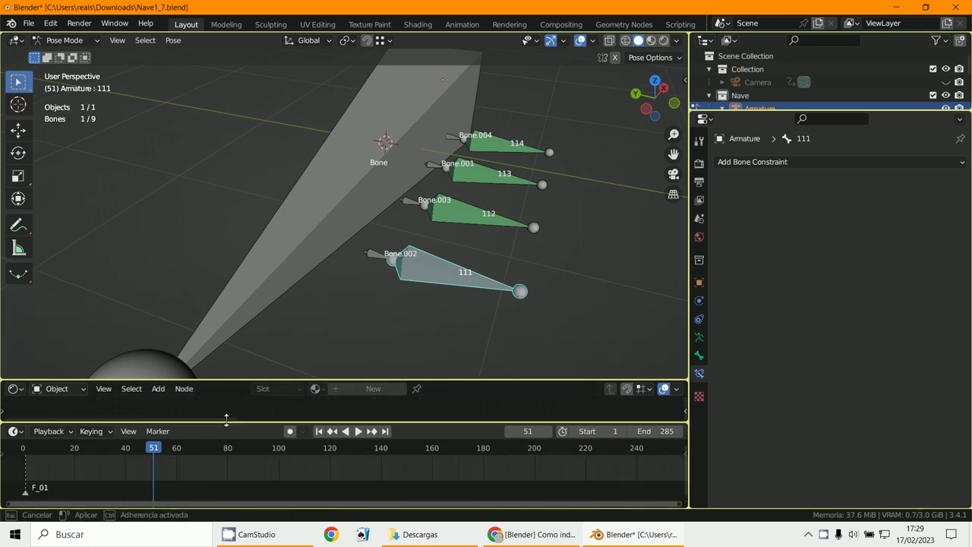
pyautogui.moveTo(22, 466); pyautogui.dragTo(25, 474)
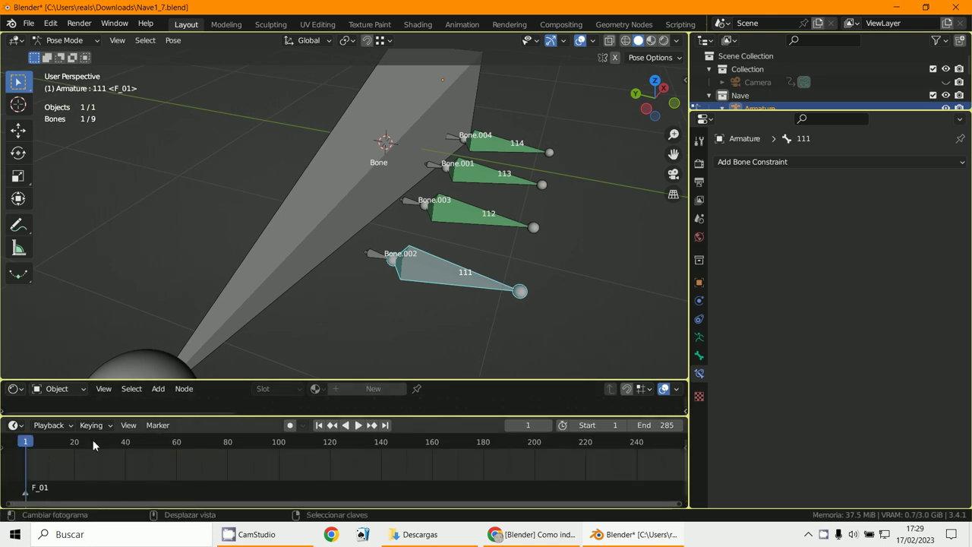
pyautogui.press('i')
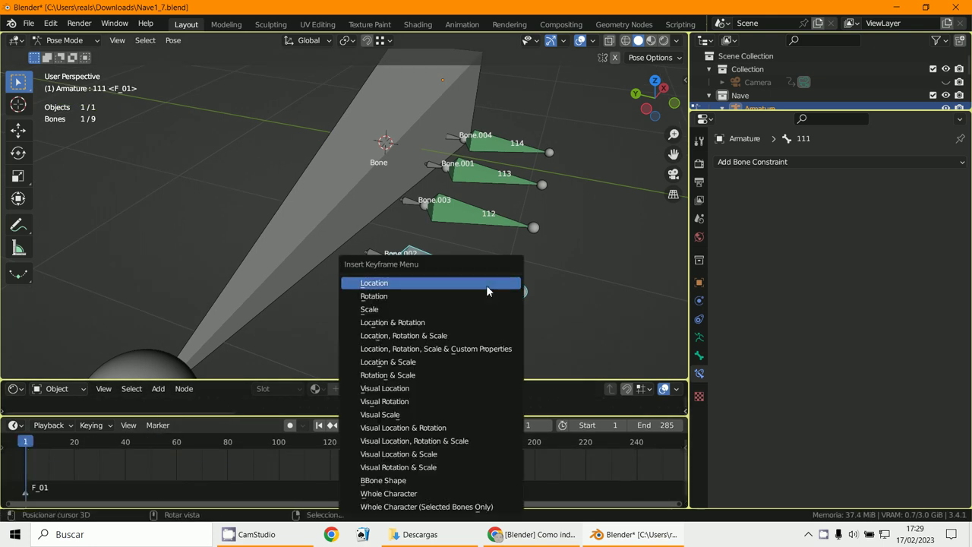
pyautogui.click(477, 297)
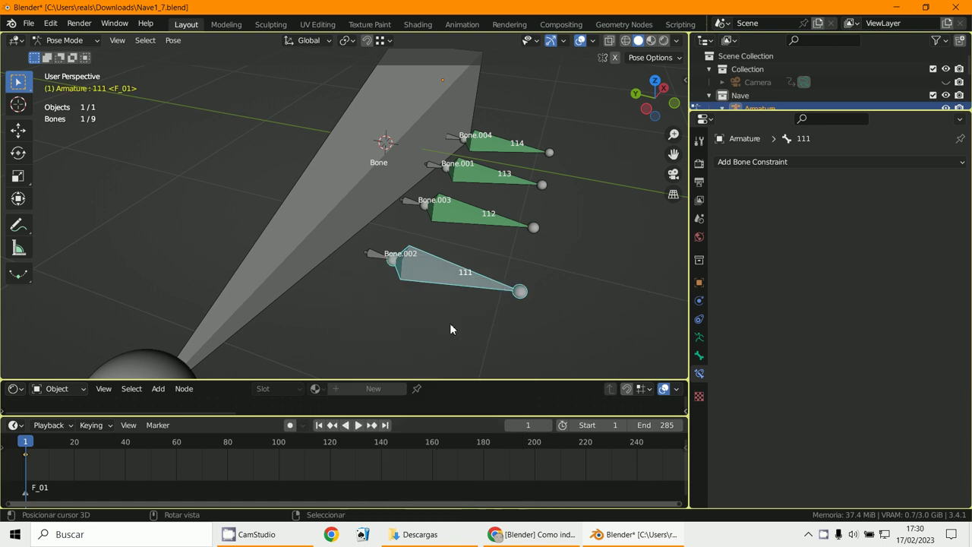
# - Rotate bone 111 so its tip swings upward at frame 20 and insert a Rotation keyframe there
pyautogui.click(75, 473)
pyautogui.press('r')
pyautogui.click(475, 282)
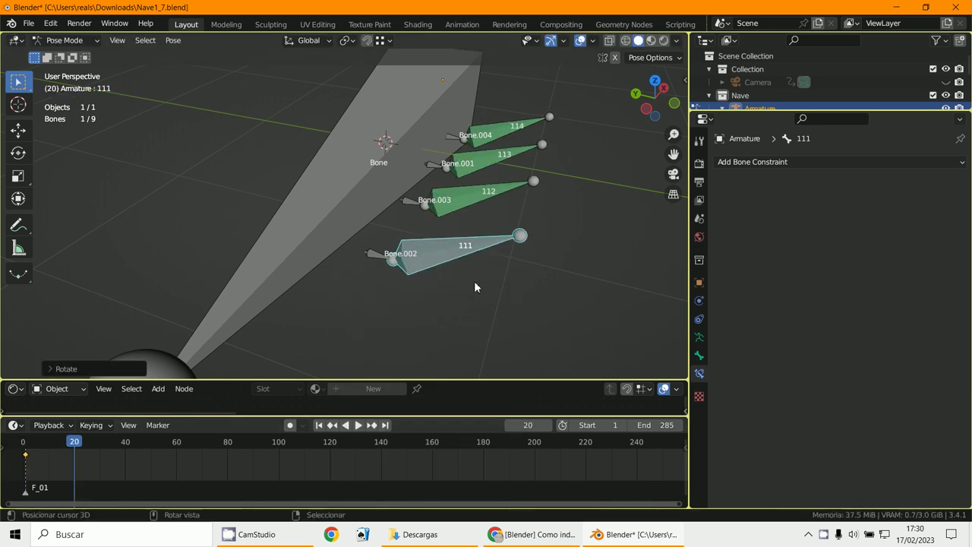
pyautogui.press('i')
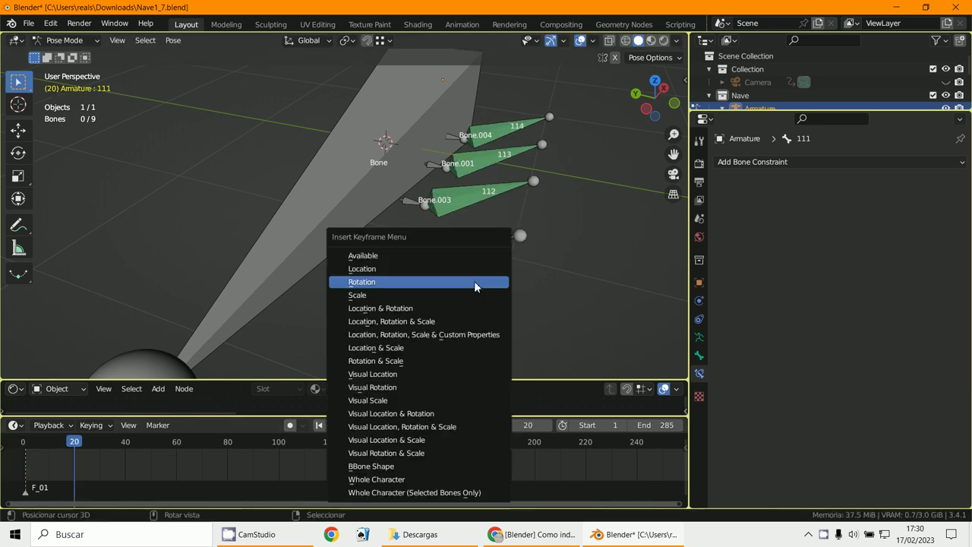
pyautogui.click(473, 281)
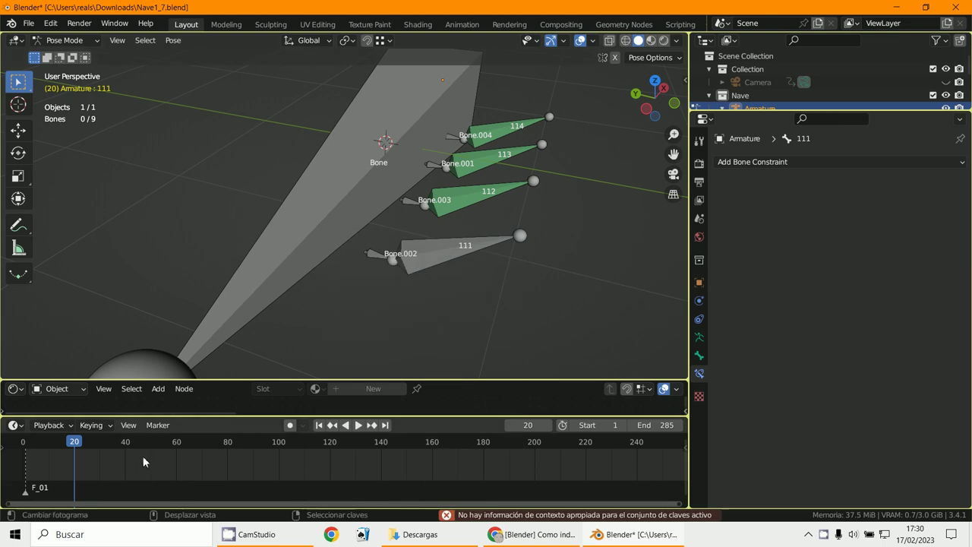
# - Clear the rotation of bone 111 at frame 40 and insert a Rotation keyframe there
pyautogui.click(125, 463)
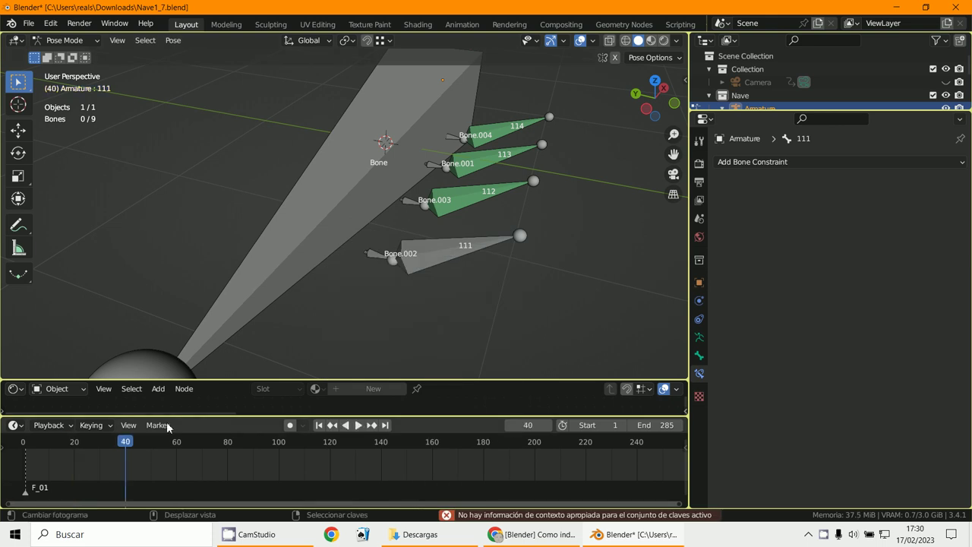
pyautogui.click(419, 266)
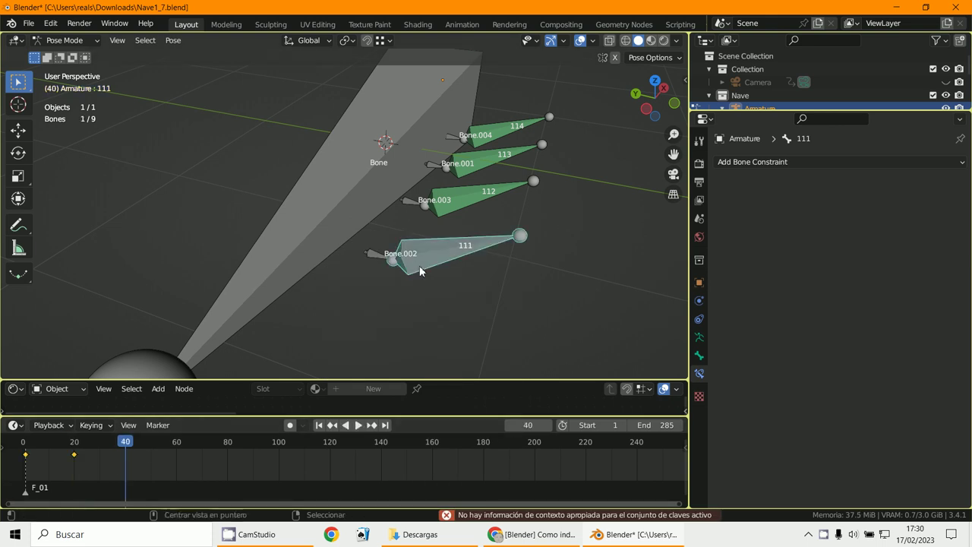
pyautogui.hotkey('alt', 'r')
pyautogui.press('i')
pyautogui.click(423, 268)
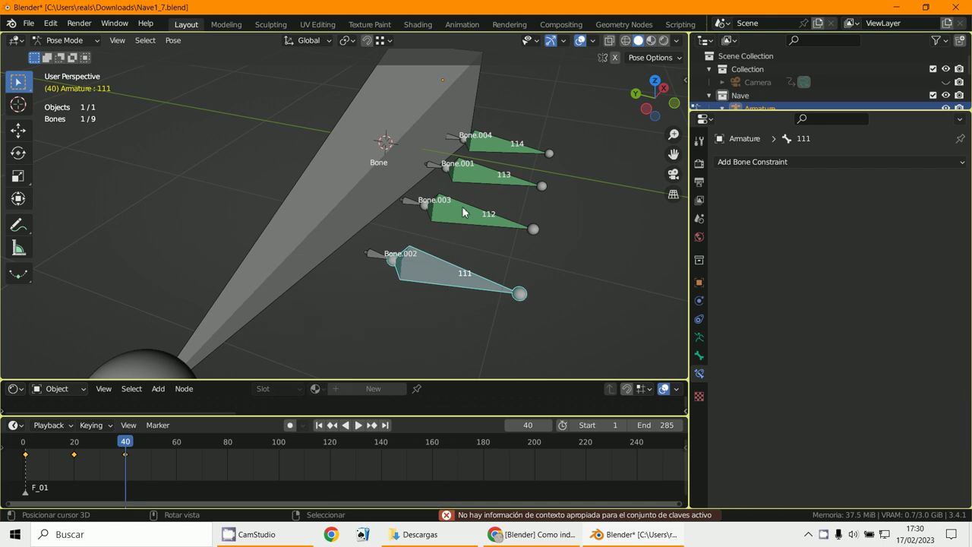
# - Rotate bone 111 steeply upward at frame 60 and insert a Rotation keyframe there
pyautogui.click(463, 206)
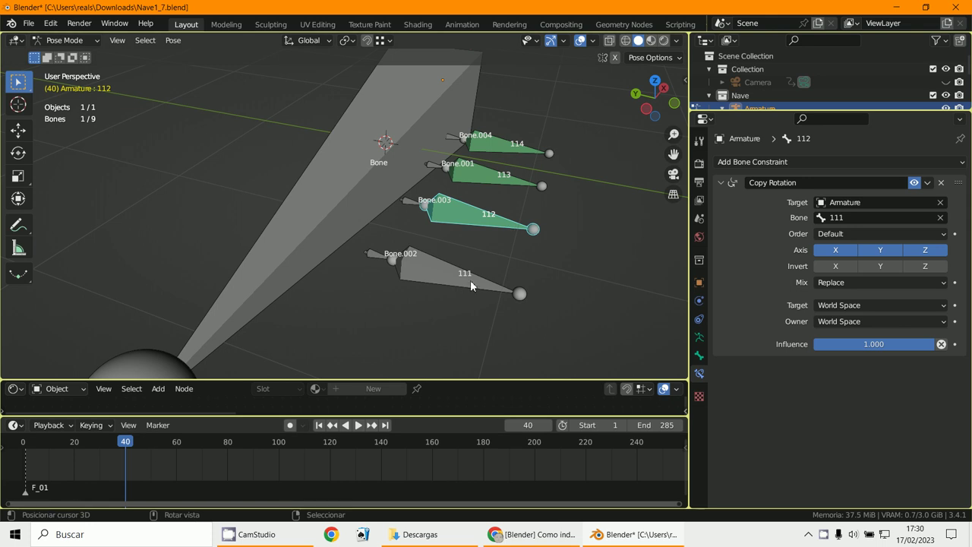
pyautogui.click(176, 456)
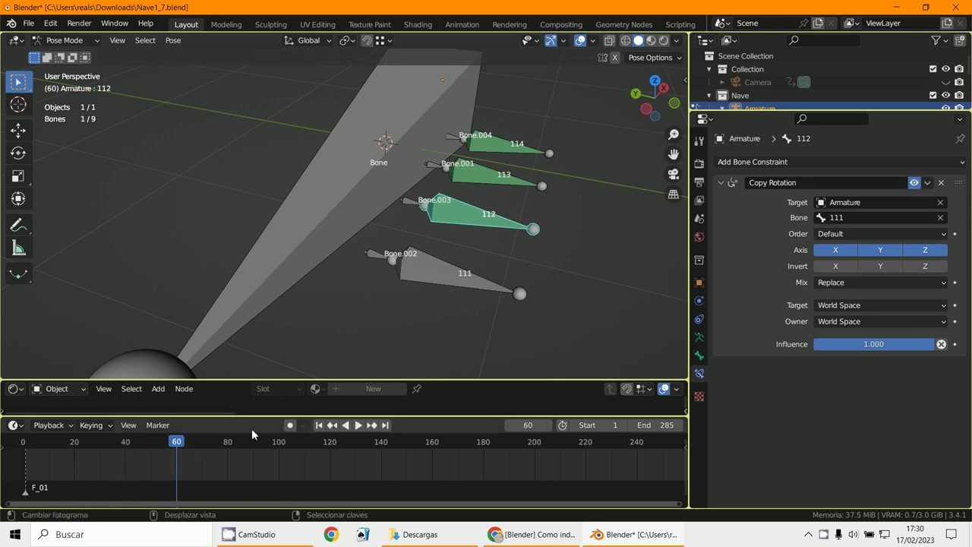
pyautogui.click(428, 318)
pyautogui.click(445, 284)
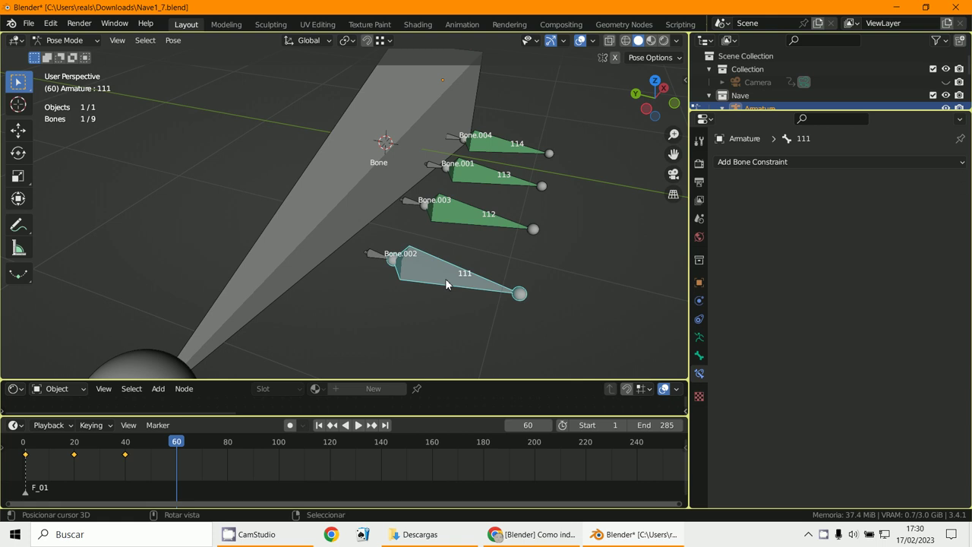
pyautogui.press('r')
pyautogui.click(452, 241)
pyautogui.press('i')
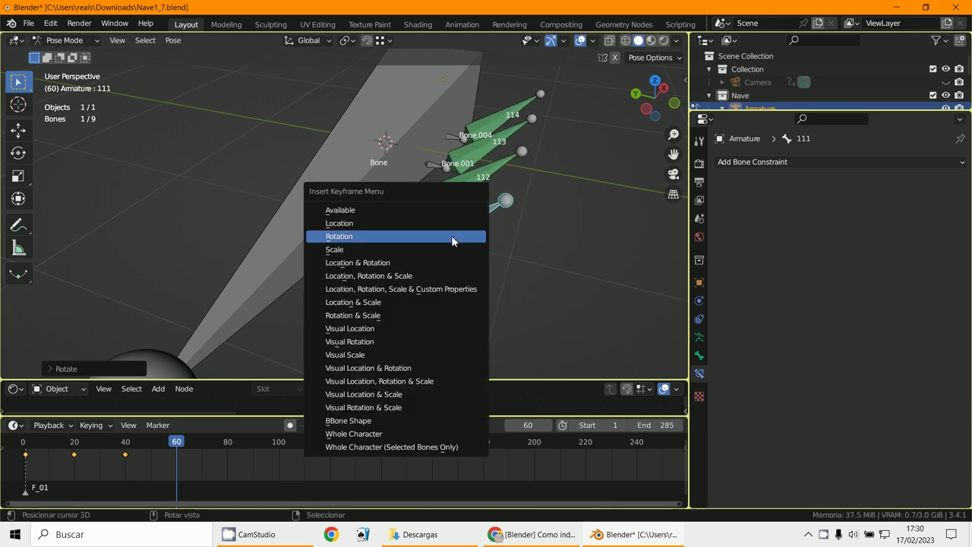
pyautogui.click(453, 236)
# - Set the Copy Rotation influence of bone 112 to 0 at frame 60 and keyframe it
pyautogui.click(459, 188)
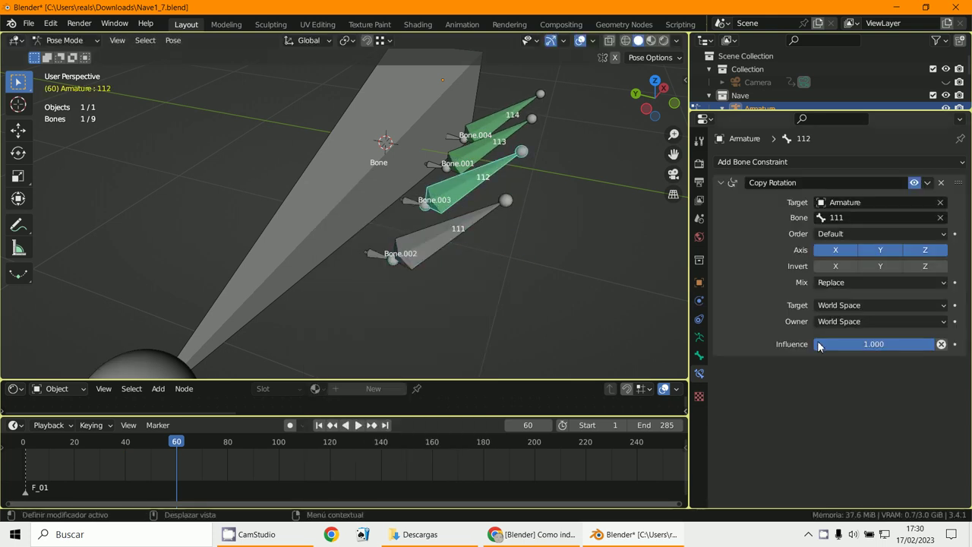
pyautogui.moveTo(886, 349); pyautogui.dragTo(876, 346)
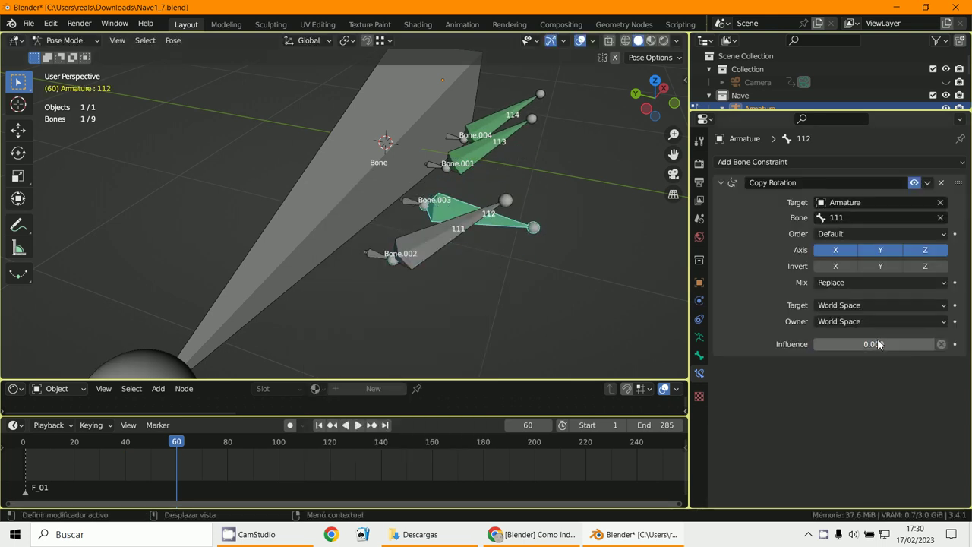
pyautogui.press('i')
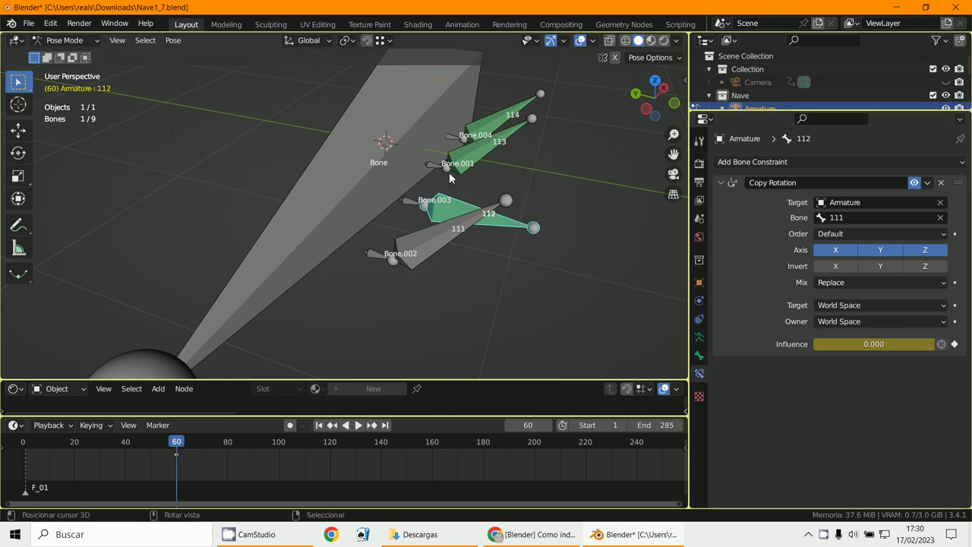
# - Set the Copy Rotation influence of bone 112 to 1 at frame 40 and keyframe it
pyautogui.moveTo(171, 464); pyautogui.dragTo(125, 475)
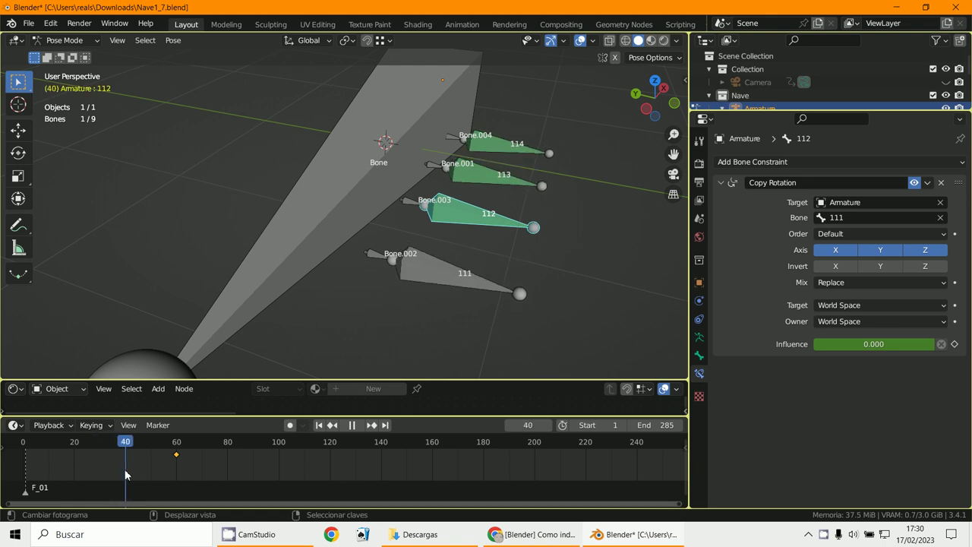
pyautogui.moveTo(859, 345); pyautogui.dragTo(903, 351)
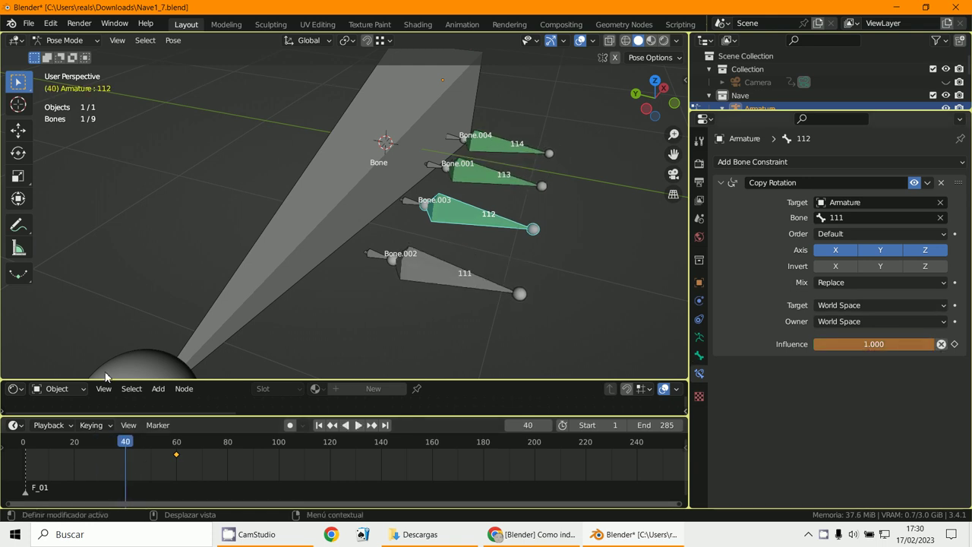
pyautogui.press('i')
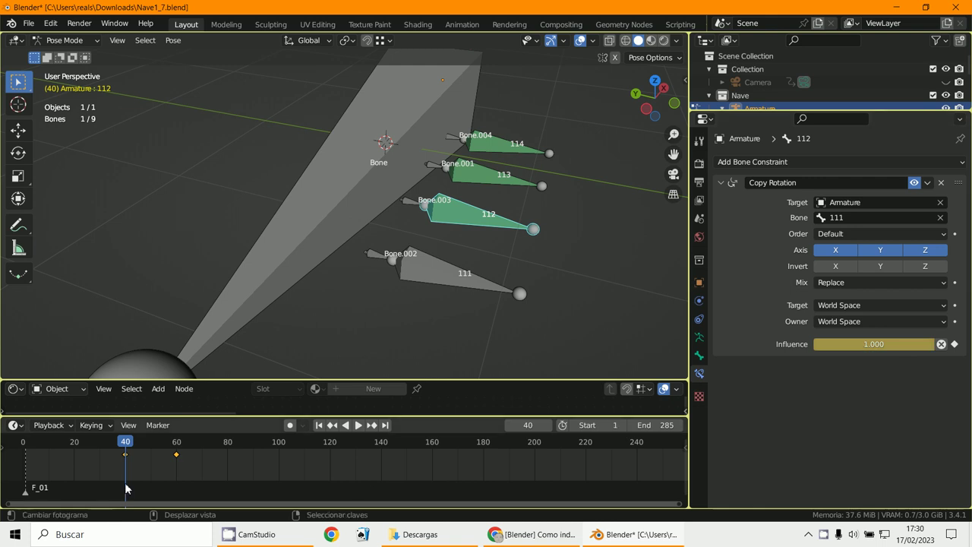
# - Return to frame 1 and clear the influence keyframes of bone 112's Copy Rotation constraint
pyautogui.moveTo(129, 471); pyautogui.dragTo(25, 486)
pyautogui.press('space')
pyautogui.rightClick(904, 345)
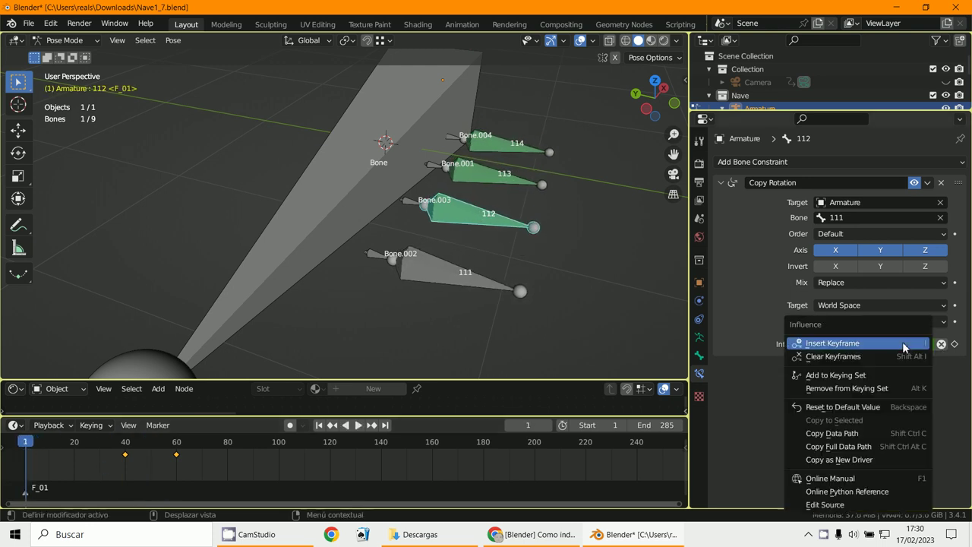
pyautogui.click(904, 346)
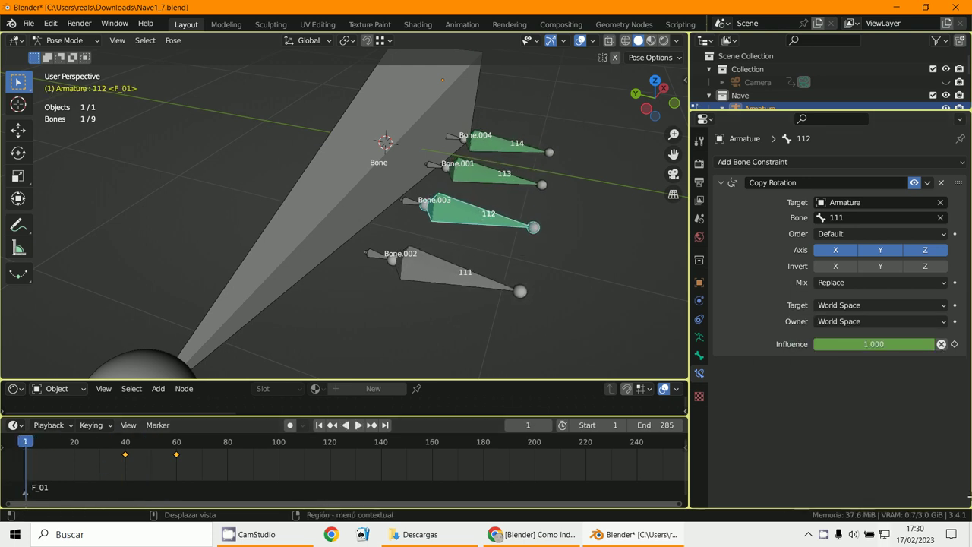
pyautogui.rightClick(872, 346)
pyautogui.click(870, 363)
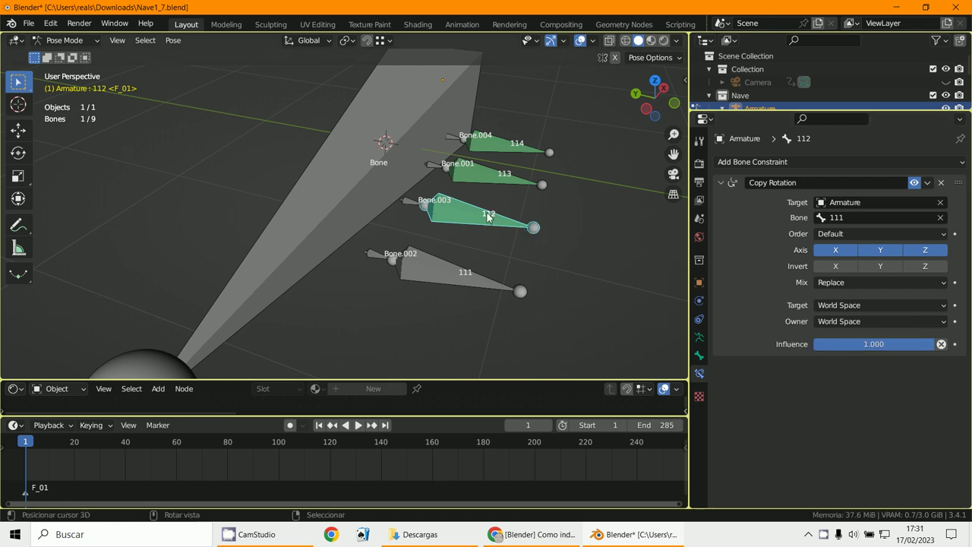
# - Remove the Copy Rotation constraints from bones 112, 113 and 114
pyautogui.click(941, 182)
pyautogui.click(512, 178)
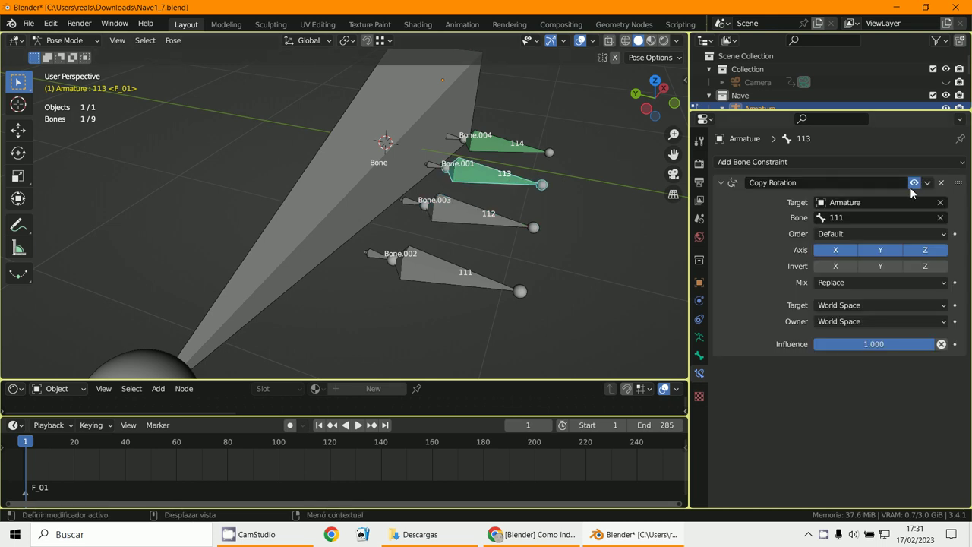
pyautogui.click(941, 182)
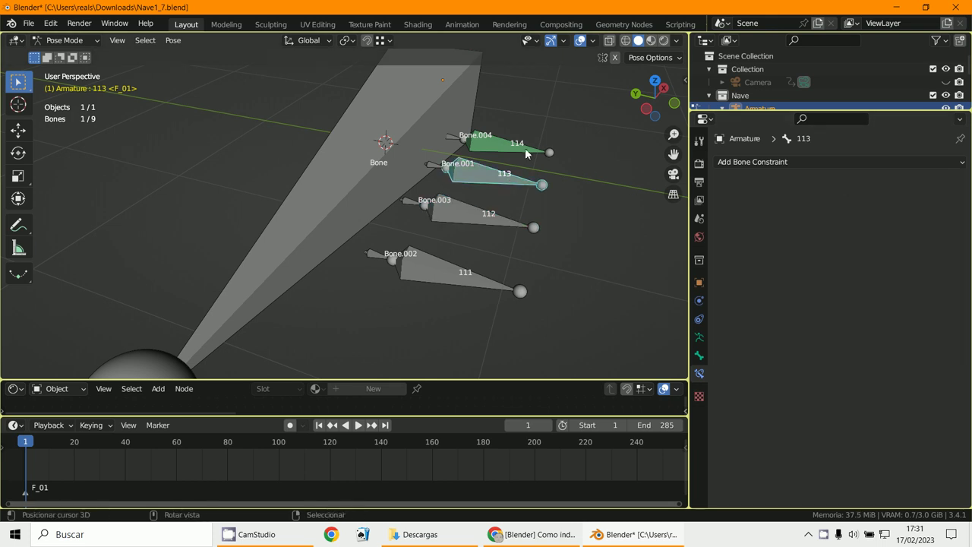
pyautogui.click(526, 154)
pyautogui.click(941, 182)
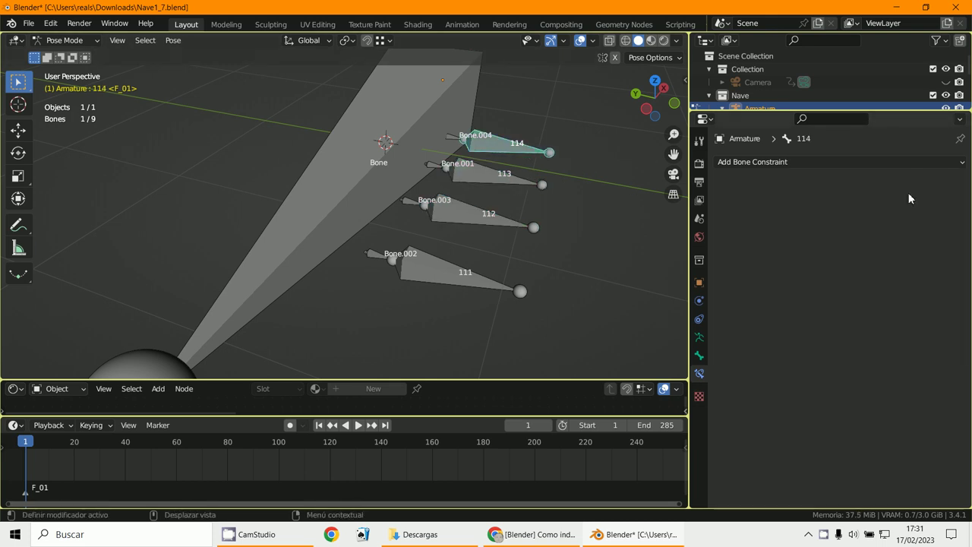
# - Select bones 111, 112, 113 and 114 together and frame them in the top orthographic view
pyautogui.click(466, 284)
pyautogui.keyDown('shift'); pyautogui.click(490, 218); pyautogui.keyUp('shift')
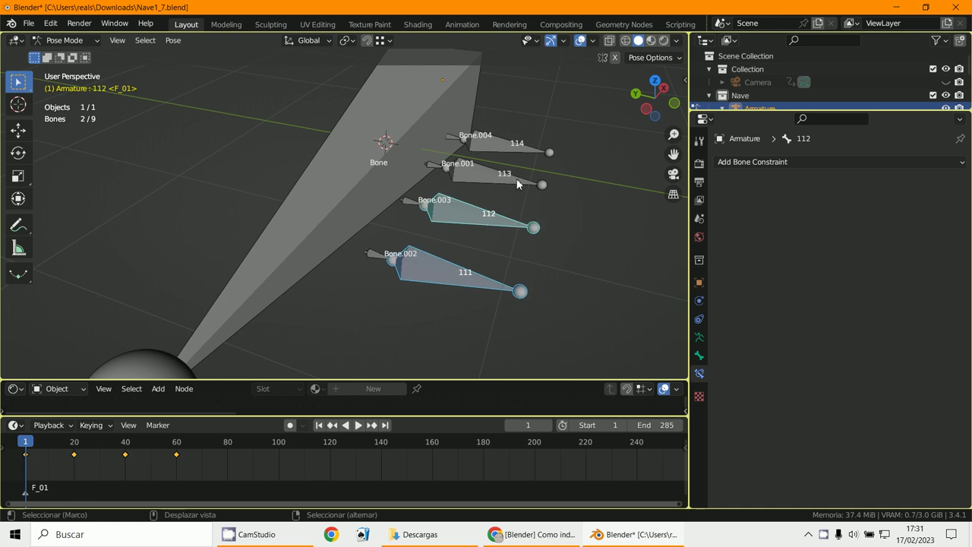
pyautogui.keyDown('shift'); pyautogui.click(517, 183); pyautogui.keyUp('shift')
pyautogui.keyDown('shift'); pyautogui.click(515, 154); pyautogui.keyUp('shift')
pyautogui.press('KP_7')
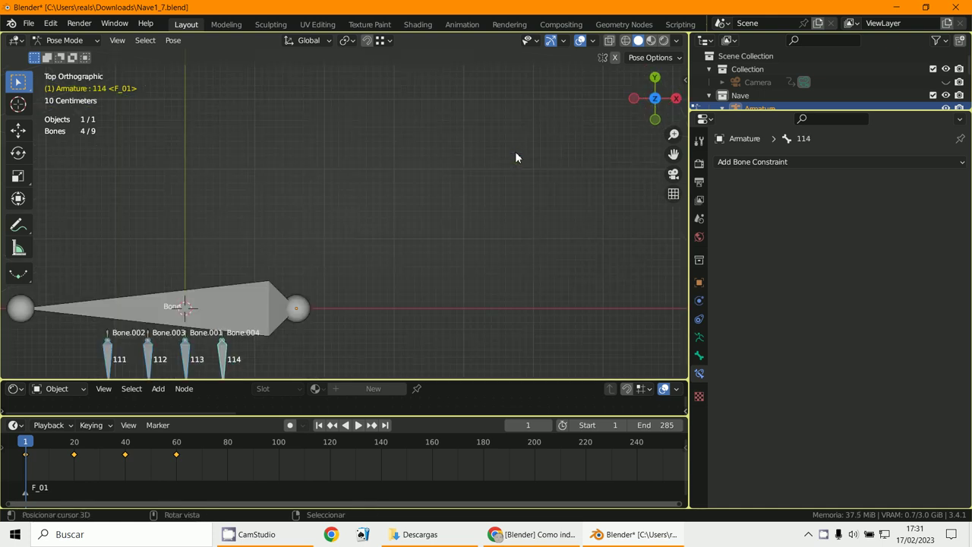
pyautogui.keyDown('shift'); pyautogui.moveTo(515, 157); pyautogui.dragTo(557, 135, button='middle'); pyautogui.keyUp('shift')
pyautogui.scroll(-2, 523, 168)
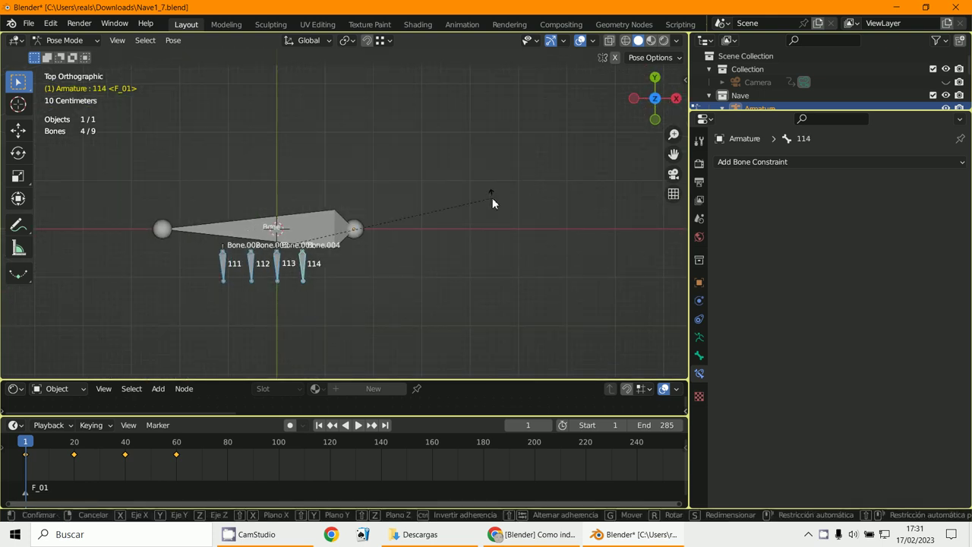
pyautogui.press('r')
pyautogui.press('Escape')
pyautogui.scroll(2, 482, 220)
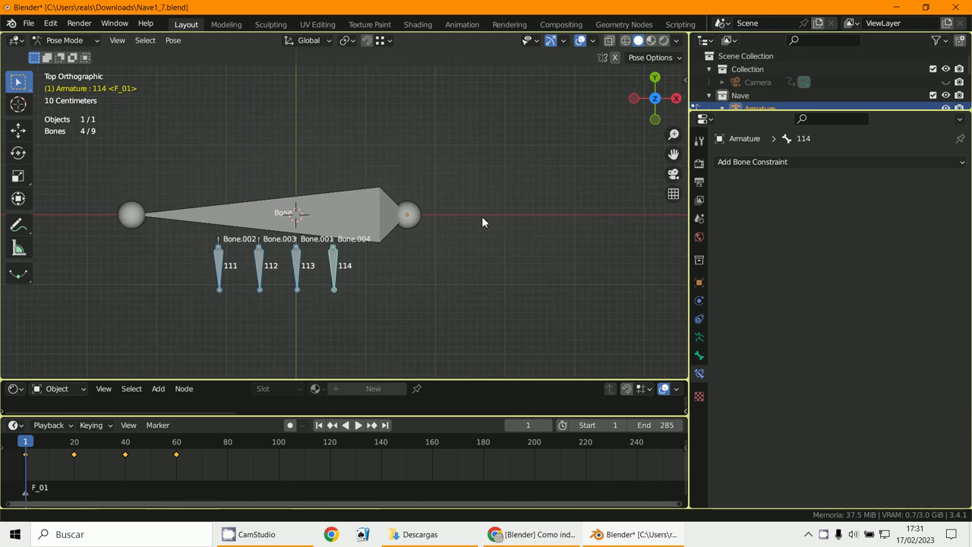
pyautogui.scroll(1, 231, 275)
pyautogui.keyDown('shift'); pyautogui.moveTo(231, 275); pyautogui.dragTo(285, 245, button='middle'); pyautogui.keyUp('shift')
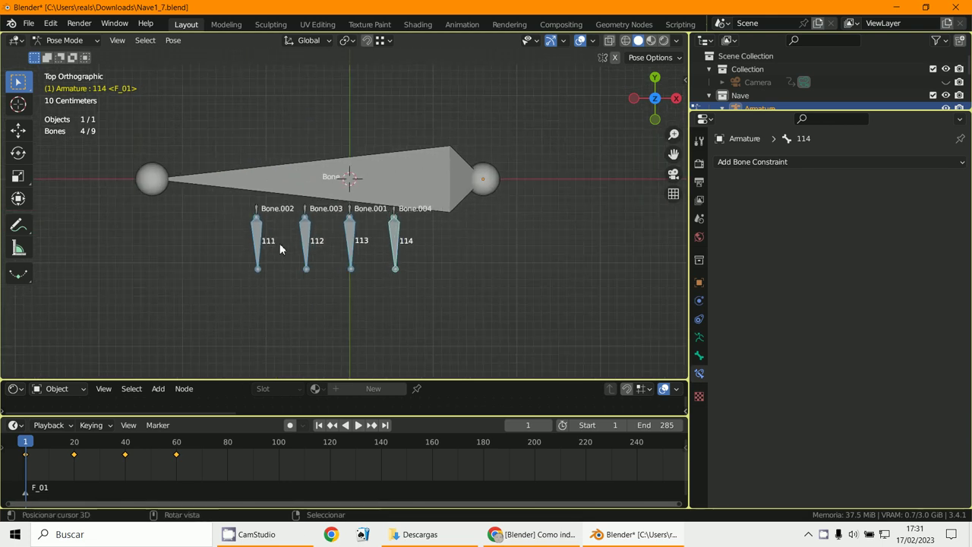
# - Rotate bones 111, 112, 113 and 114 one by one so each tip slants toward positive X, with 114 slanted most
pyautogui.click(262, 278)
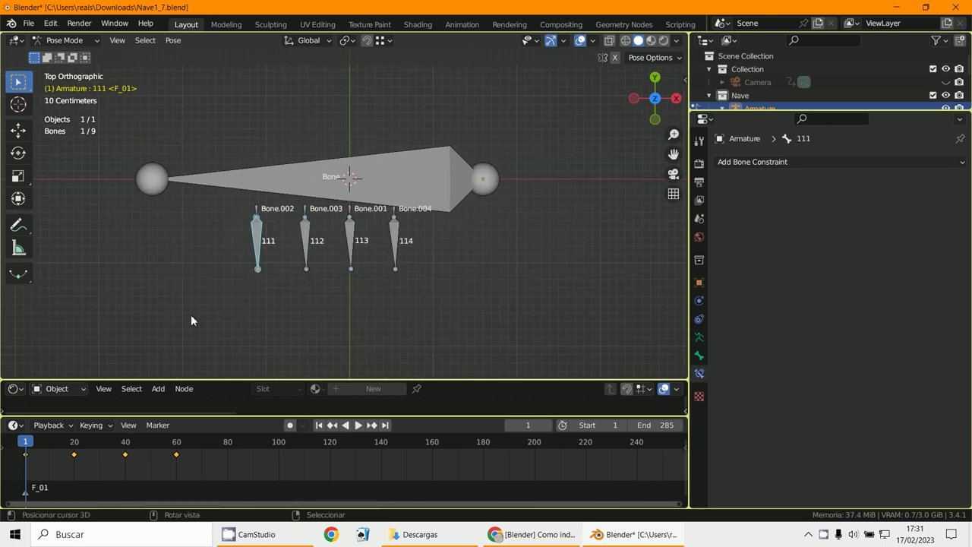
pyautogui.press('r')
pyautogui.click(315, 273)
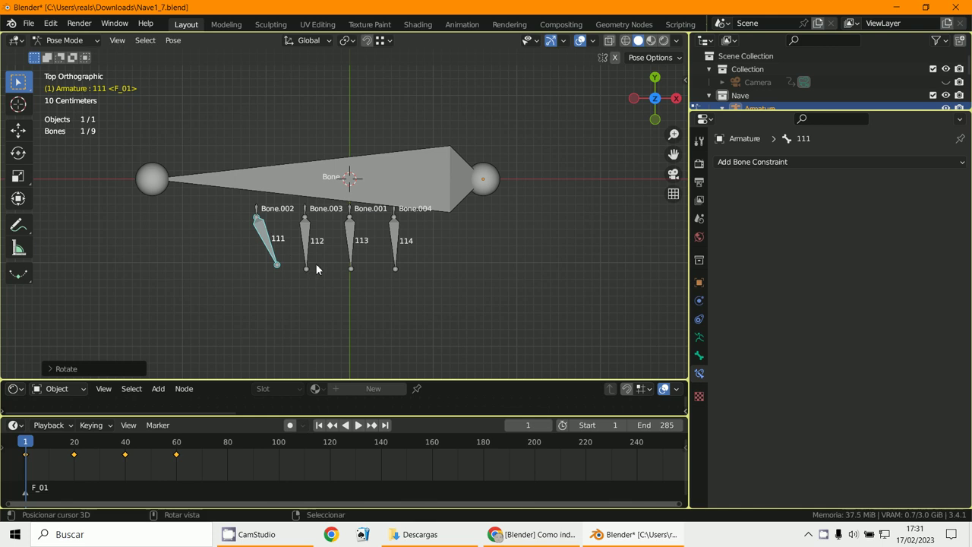
pyautogui.click(306, 262)
pyautogui.press('r')
pyautogui.click(327, 262)
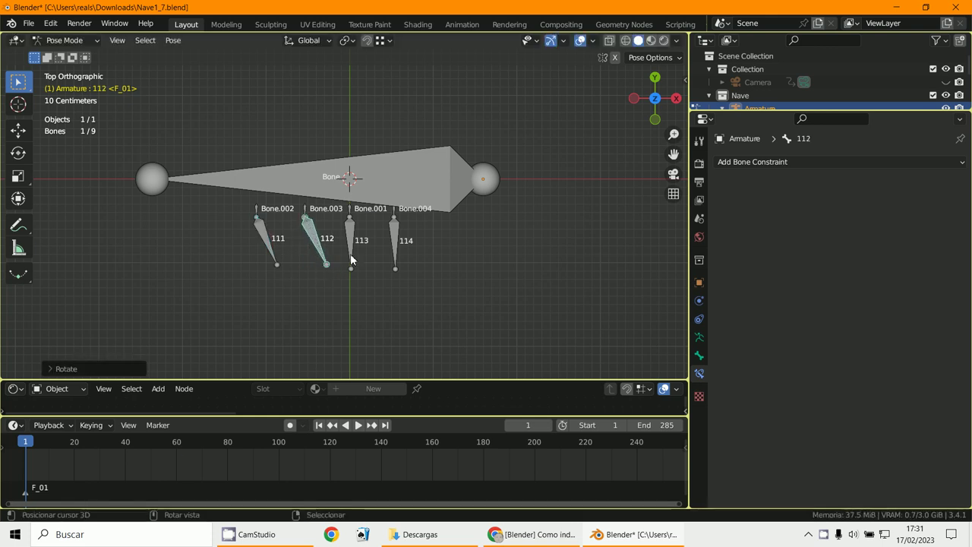
pyautogui.click(352, 260)
pyautogui.press('r')
pyautogui.click(372, 258)
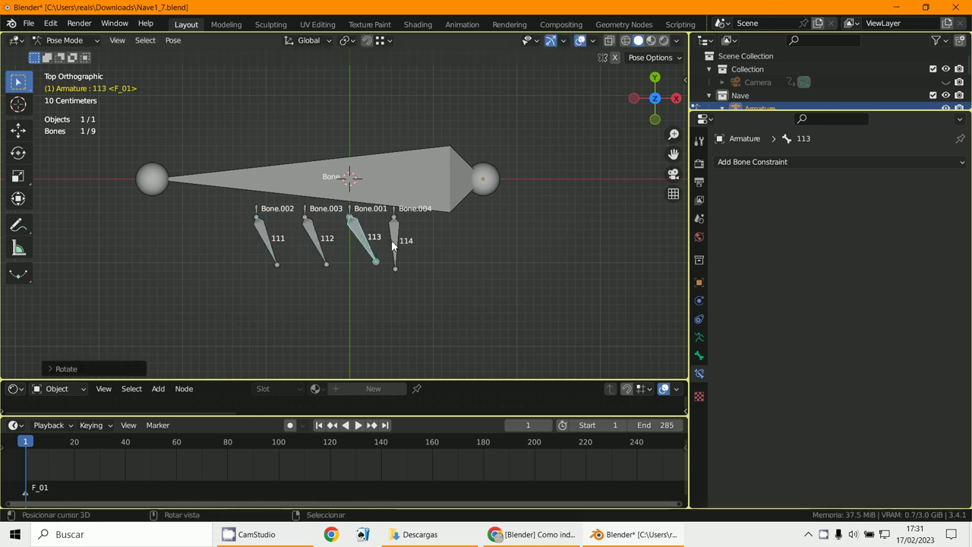
pyautogui.click(393, 242)
pyautogui.press('r')
pyautogui.click(440, 249)
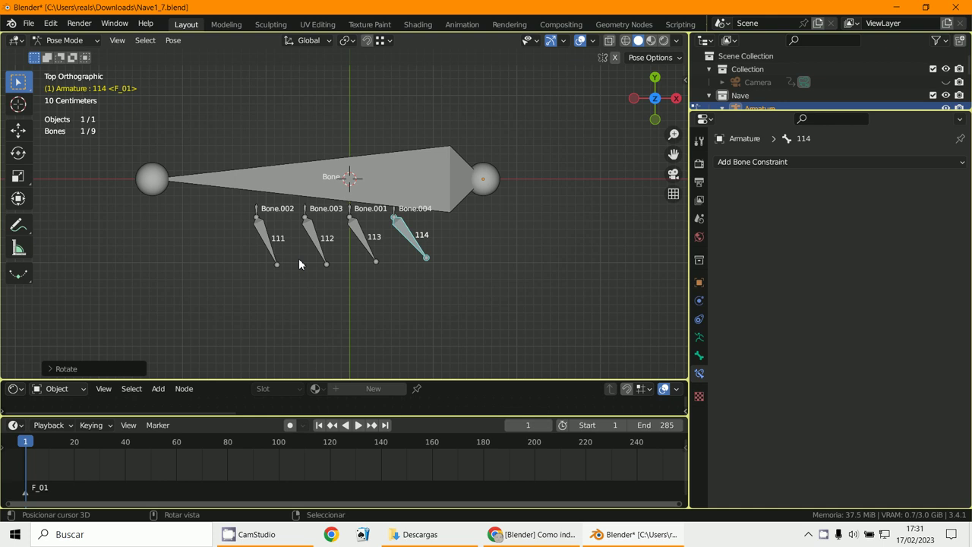
# - Select all four wing bones and insert a Rotation keyframe for them at frame 1
pyautogui.keyDown('shift'); pyautogui.click(269, 245); pyautogui.keyUp('shift')
pyautogui.keyDown('shift'); pyautogui.click(317, 247); pyautogui.keyUp('shift')
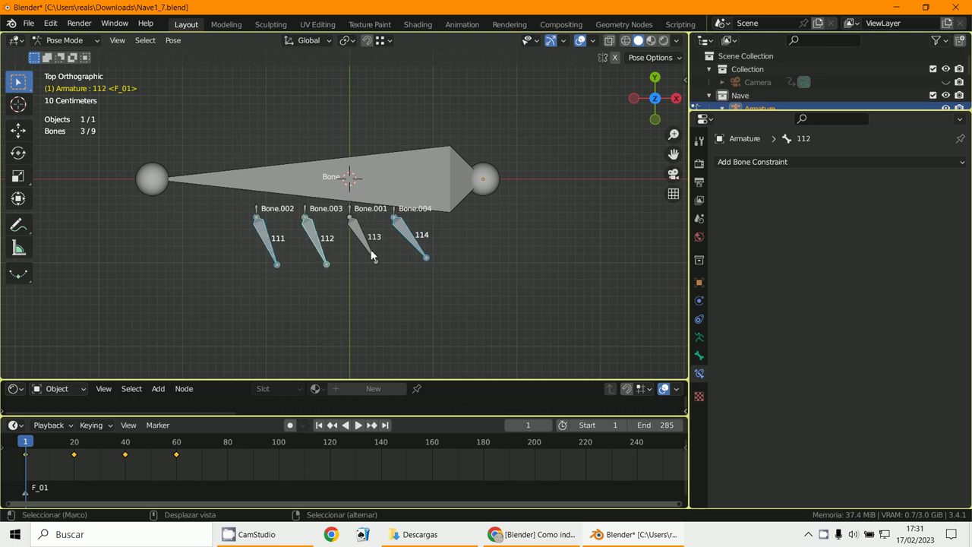
pyautogui.keyDown('shift'); pyautogui.click(368, 253); pyautogui.keyUp('shift')
pyautogui.press('i')
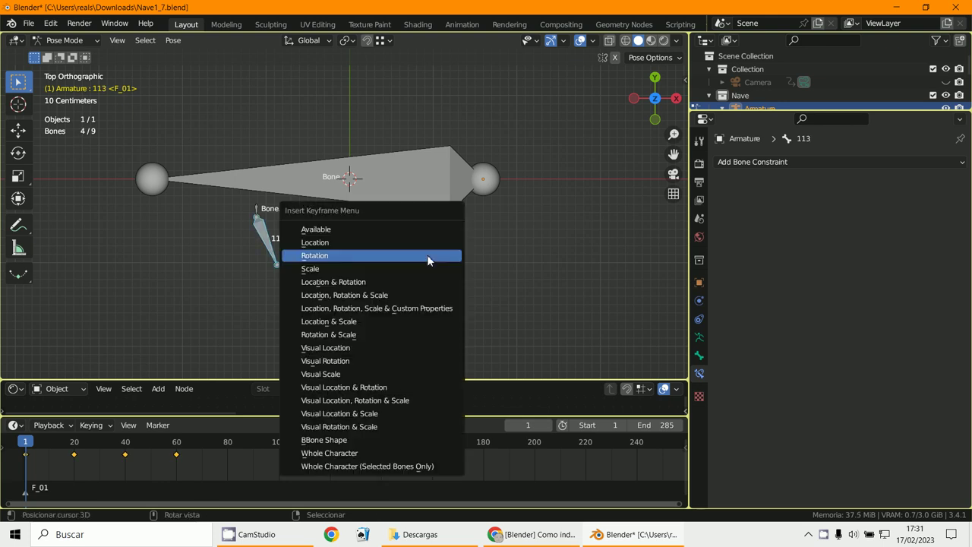
pyautogui.click(427, 256)
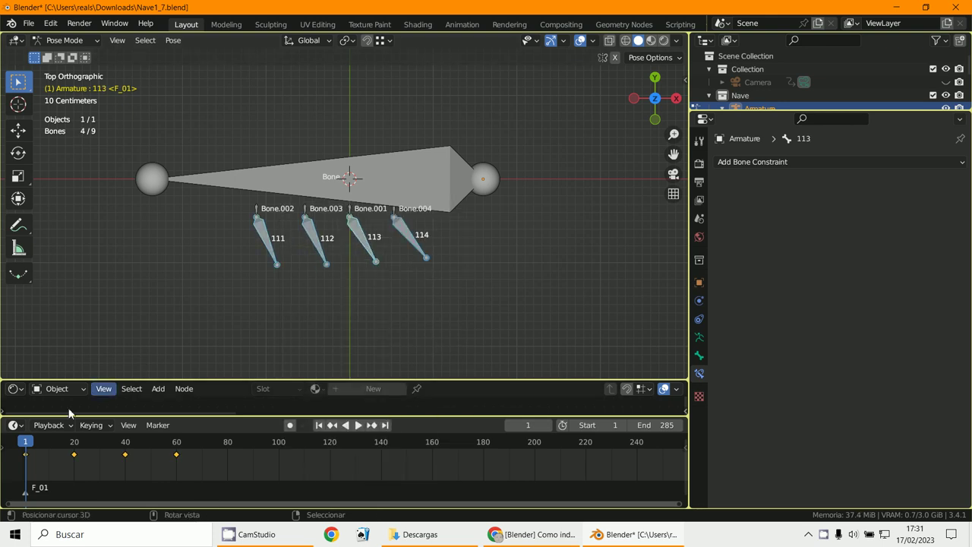
# - Move to frame 20 and replace the Outliner with an enlarged Dope Sheet whose sidebar is hidden
pyautogui.click(74, 469)
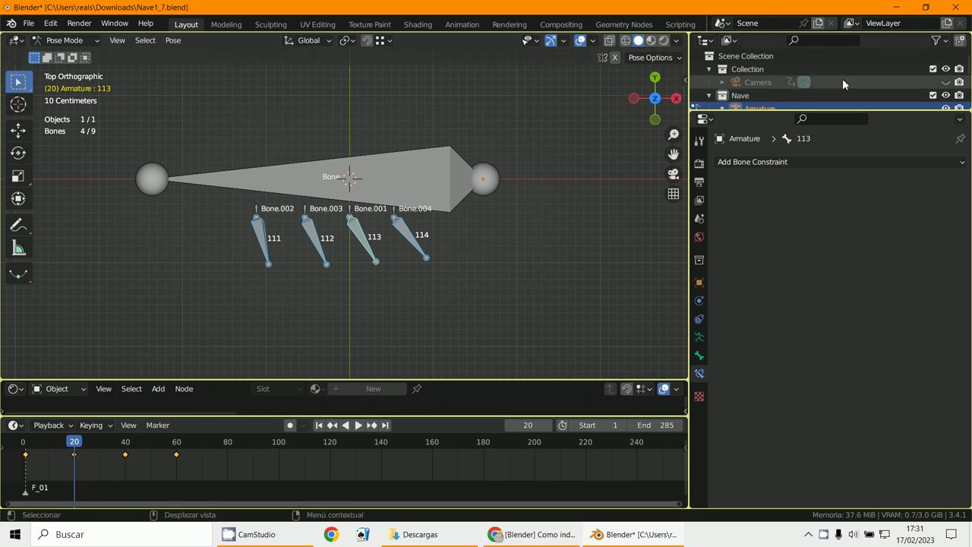
pyautogui.click(705, 40)
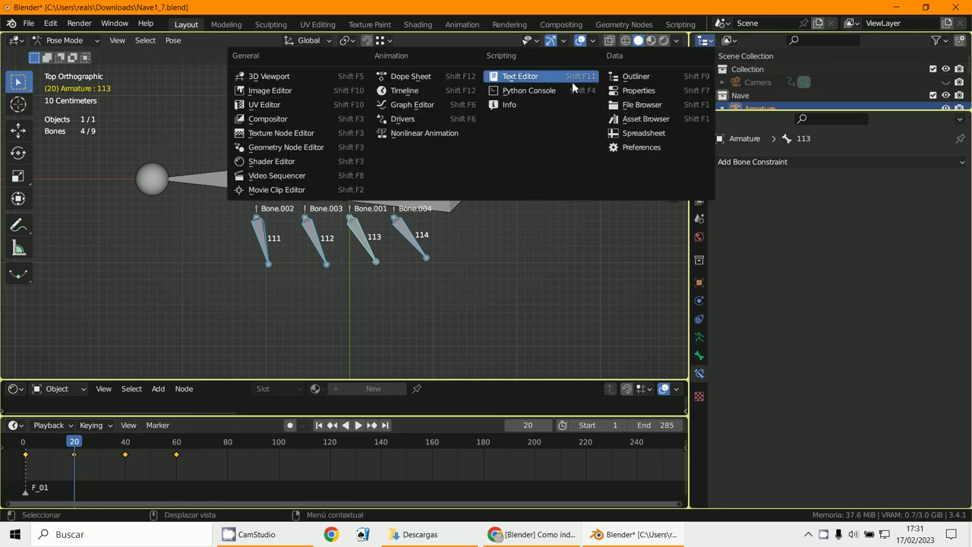
pyautogui.click(421, 77)
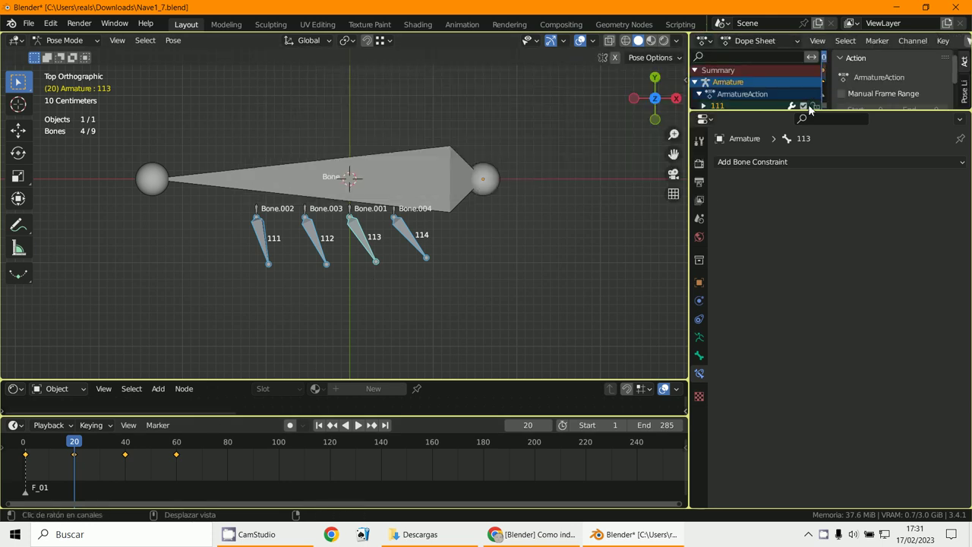
pyautogui.moveTo(807, 112); pyautogui.dragTo(835, 281)
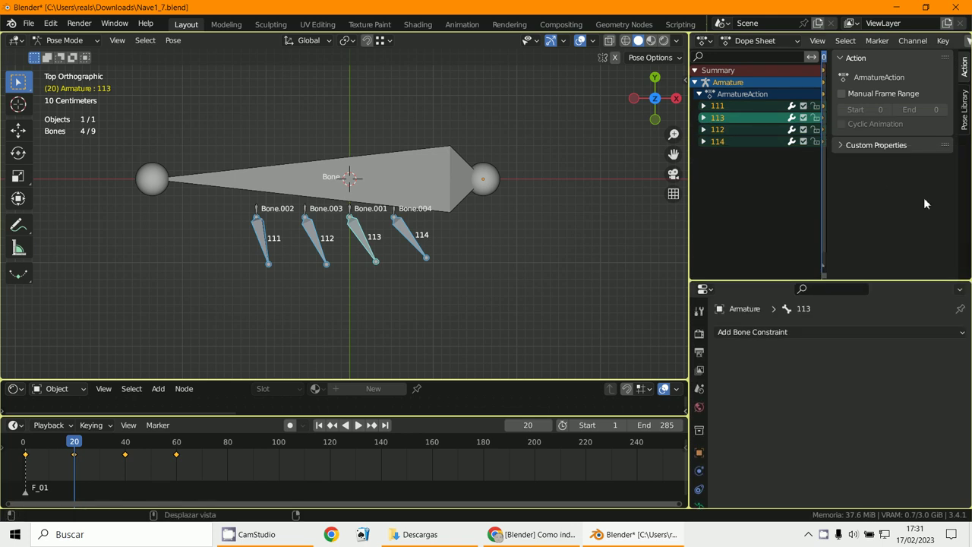
pyautogui.press('n')
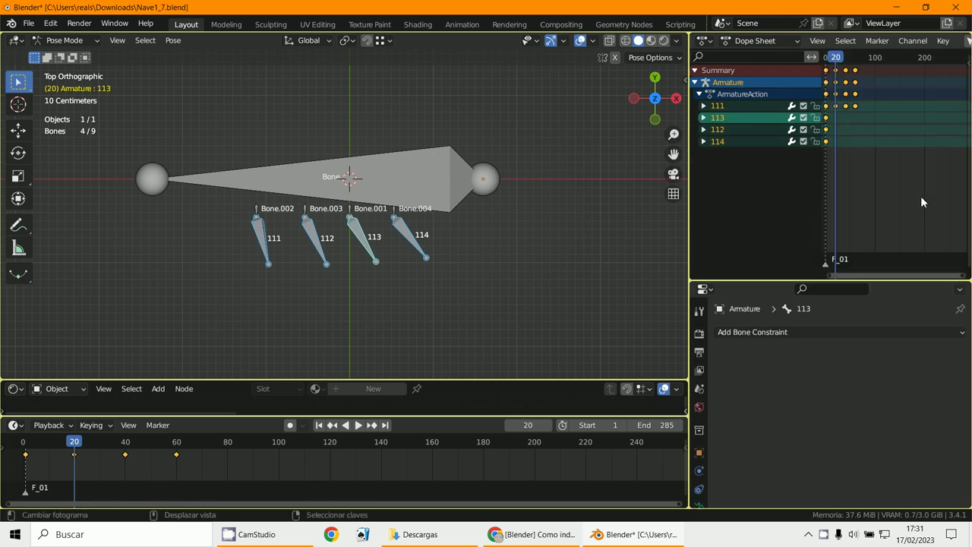
# - Delete all keyframes of bones 111 to 114 and insert a Rotation keyframe for their slanted pose at frame 20
pyautogui.press('x')
pyautogui.click(921, 197)
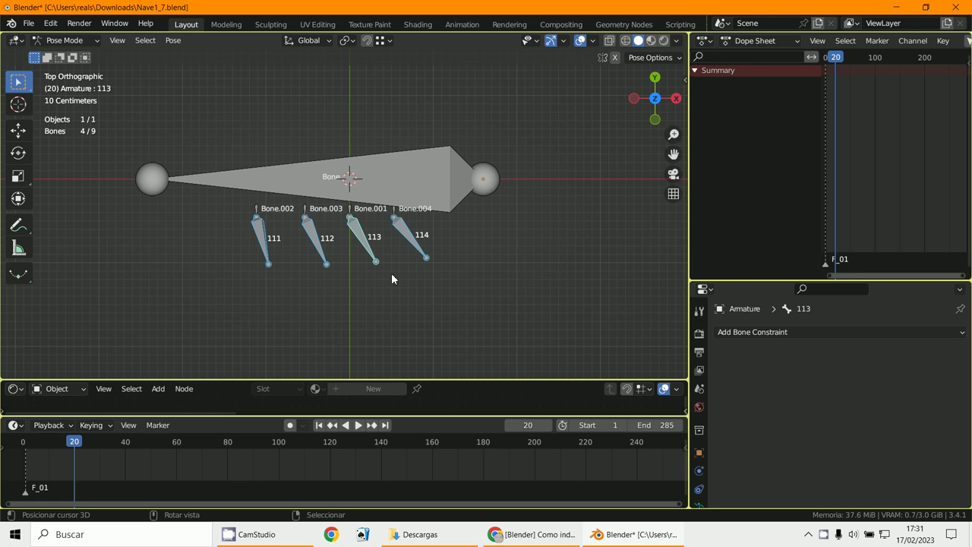
pyautogui.press('i')
pyautogui.click(391, 275)
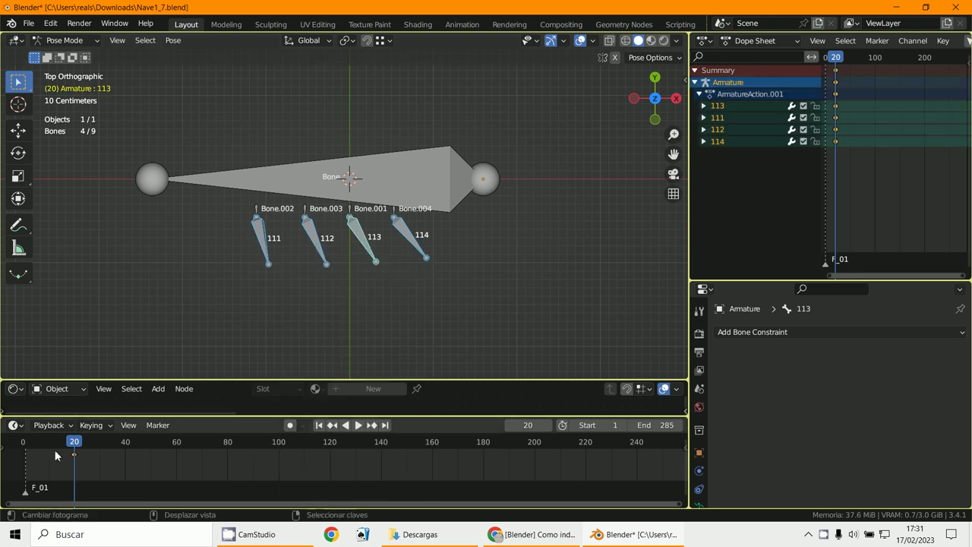
# - Clear the rotation of bones 111 to 114 at frame 1 and insert a Rotation keyframe for them
pyautogui.click(27, 459)
pyautogui.press('space')
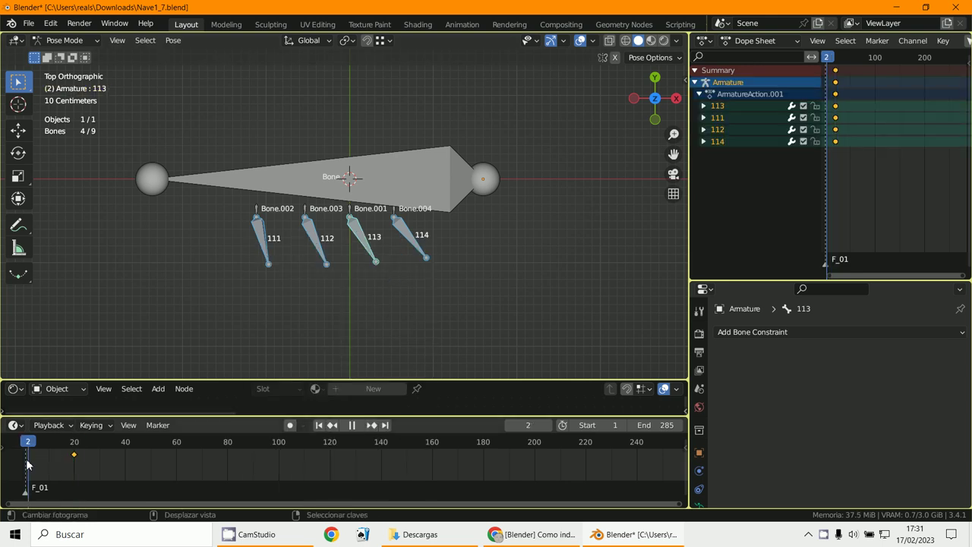
pyautogui.press('space')
pyautogui.press('Left')
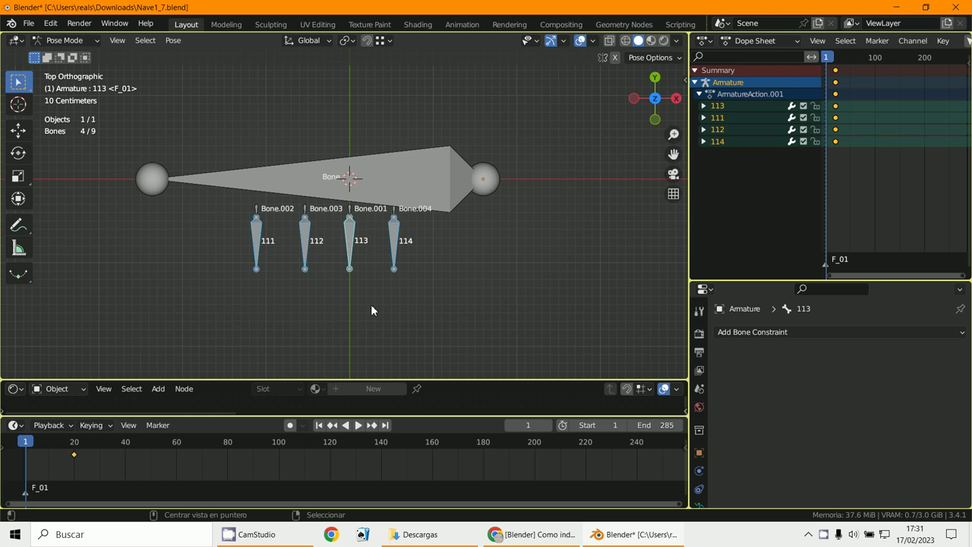
pyautogui.press('i')
pyautogui.click(368, 297)
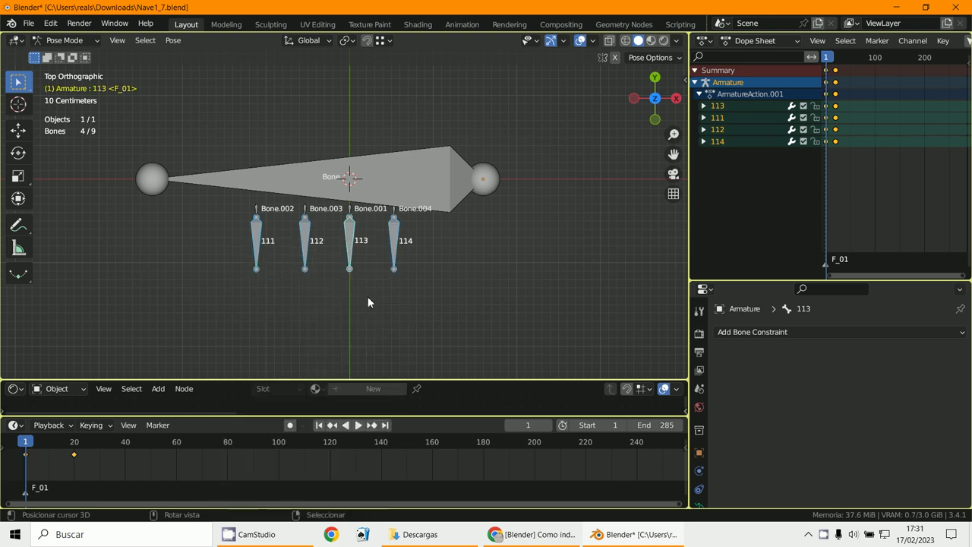
# - Clear the rotation of the four selected wing bones at frame 40 and insert a Rotation keyframe there
pyautogui.click(126, 481)
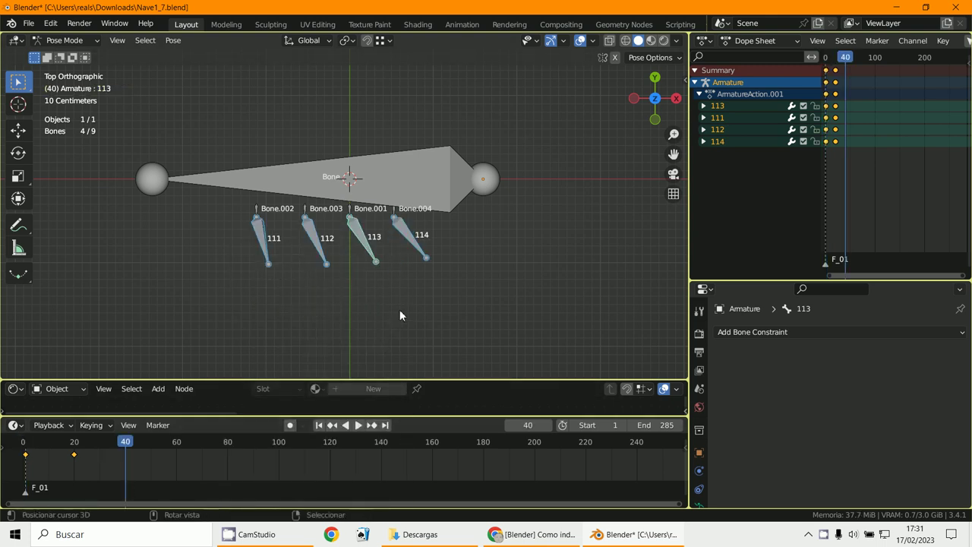
pyautogui.hotkey('alt', 'r')
pyautogui.press('i')
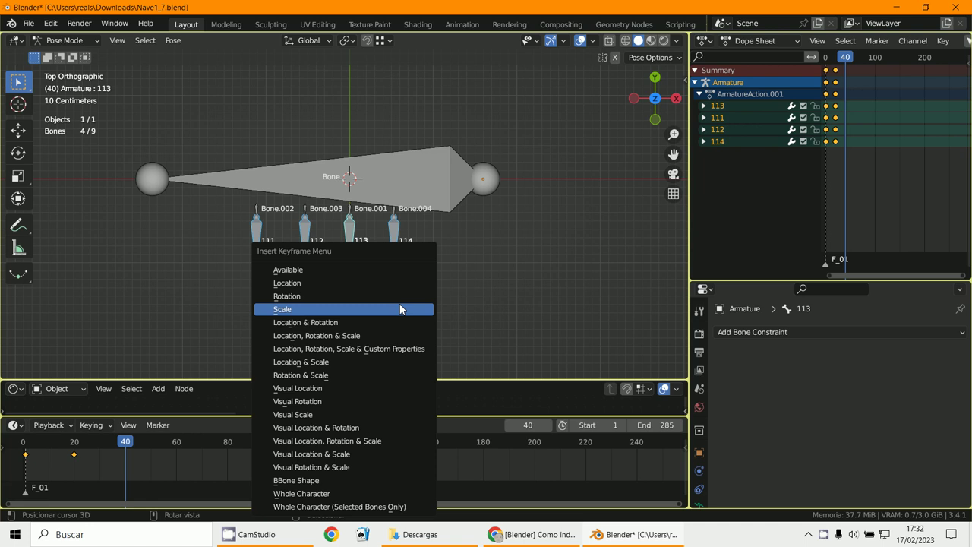
pyautogui.click(398, 296)
# - At frame 60, rotate bones 111, 113 and 114 individually to different slants, turning 114 the furthest
pyautogui.moveTo(24, 483); pyautogui.dragTo(176, 501)
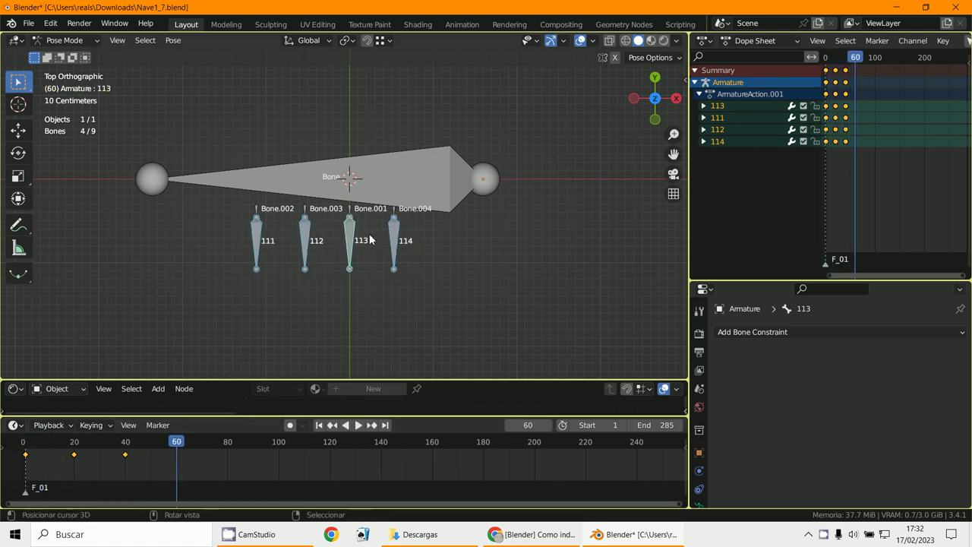
pyautogui.click(304, 254)
pyautogui.click(260, 262)
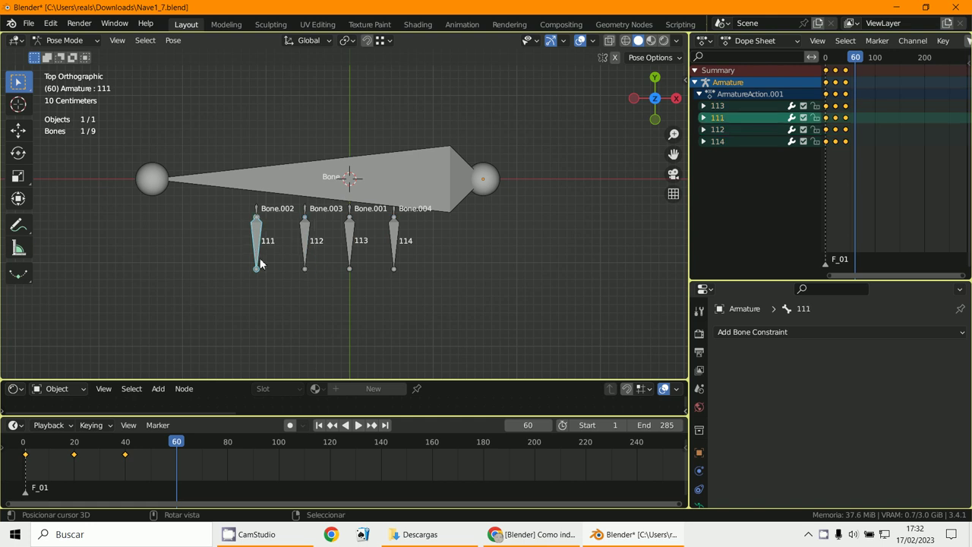
pyautogui.press('r')
pyautogui.click(334, 254)
pyautogui.click(346, 246)
pyautogui.press('r')
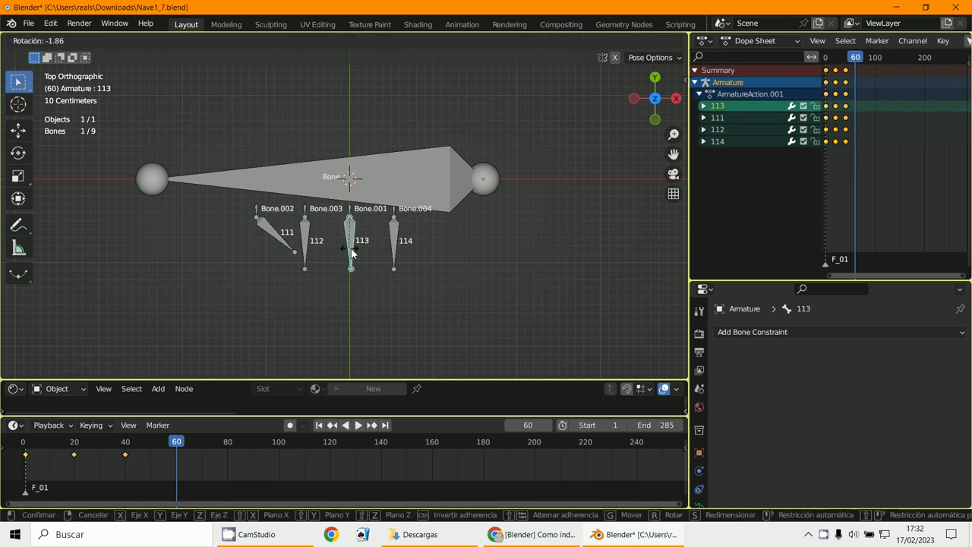
pyautogui.click(366, 251)
pyautogui.click(394, 248)
pyautogui.press('r')
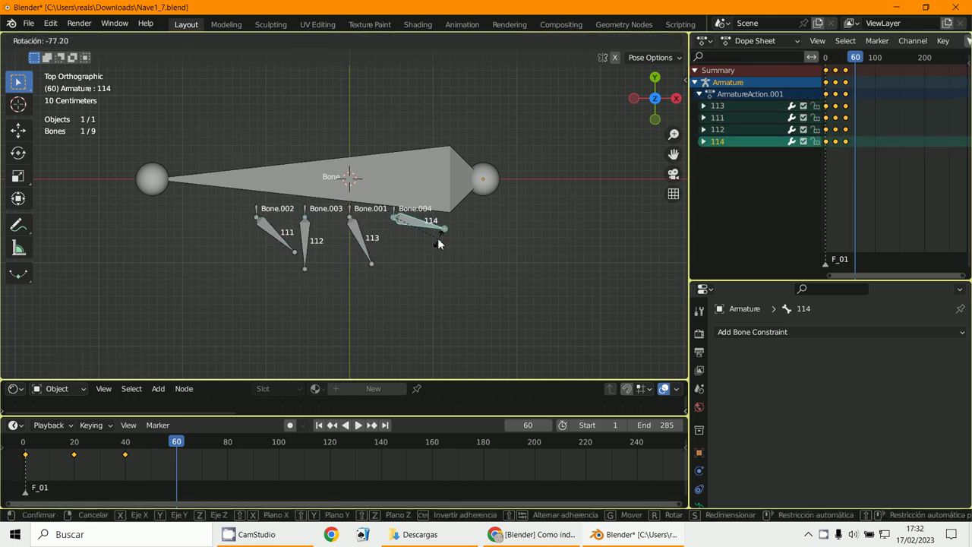
pyautogui.click(439, 244)
# - Select bones 111 to 114 together and insert a Rotation keyframe for their individual poses at frame 60
pyautogui.keyDown('shift'); pyautogui.click(361, 241); pyautogui.keyUp('shift')
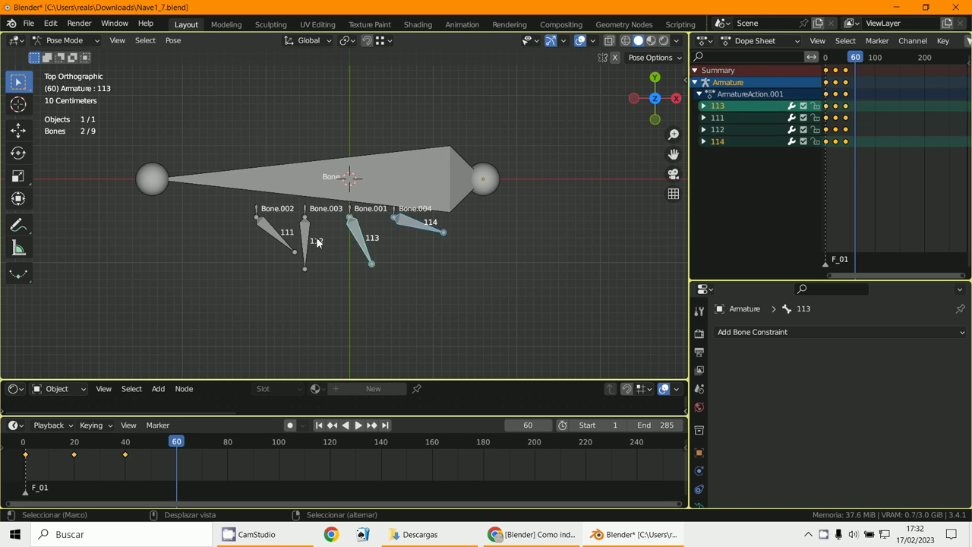
pyautogui.keyDown('shift'); pyautogui.click(306, 239); pyautogui.keyUp('shift')
pyautogui.keyDown('shift'); pyautogui.click(281, 244); pyautogui.keyUp('shift')
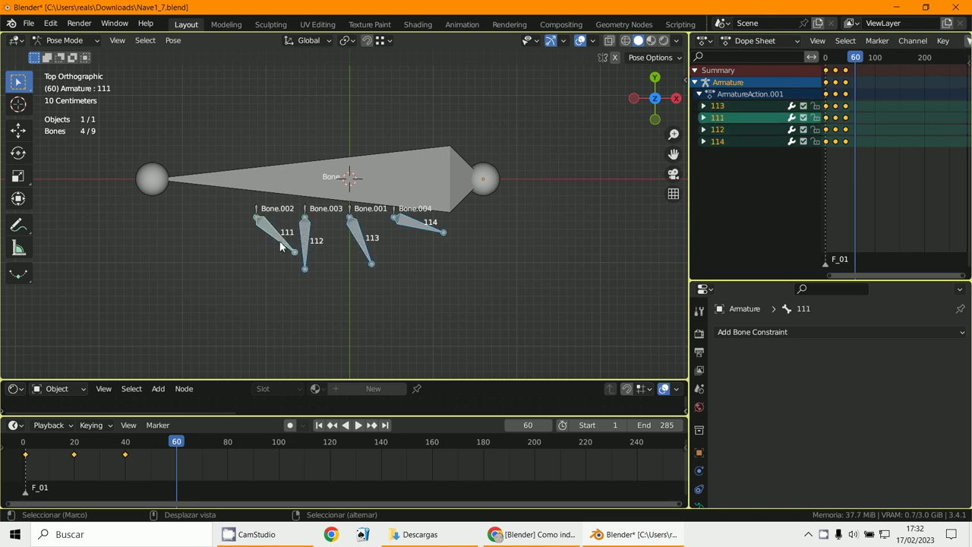
pyautogui.press('i')
pyautogui.click(280, 243)
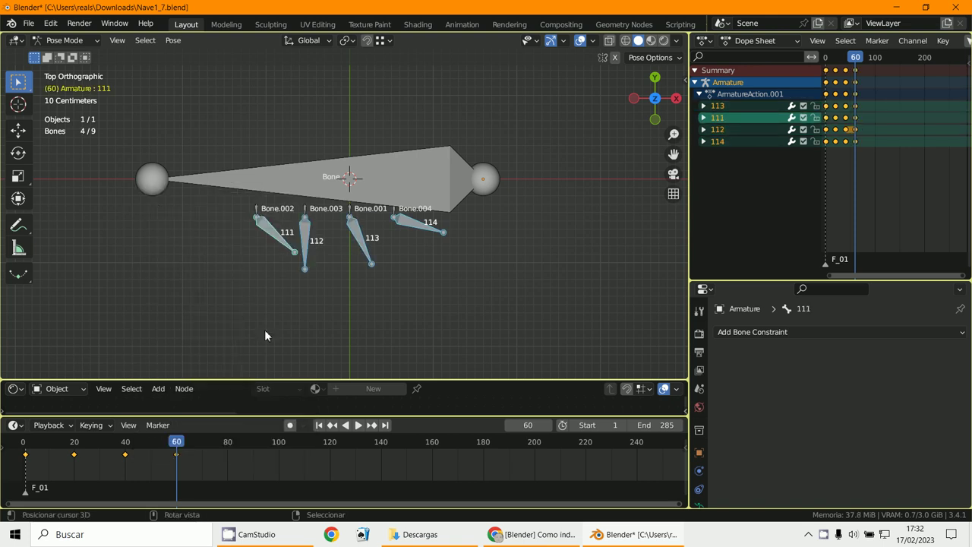
# - Clear the rotation of bones 111 to 114 at frame 79, insert a Rotation keyframe, and scrub the animation from the start to frame 47
pyautogui.moveTo(249, 464); pyautogui.dragTo(226, 466)
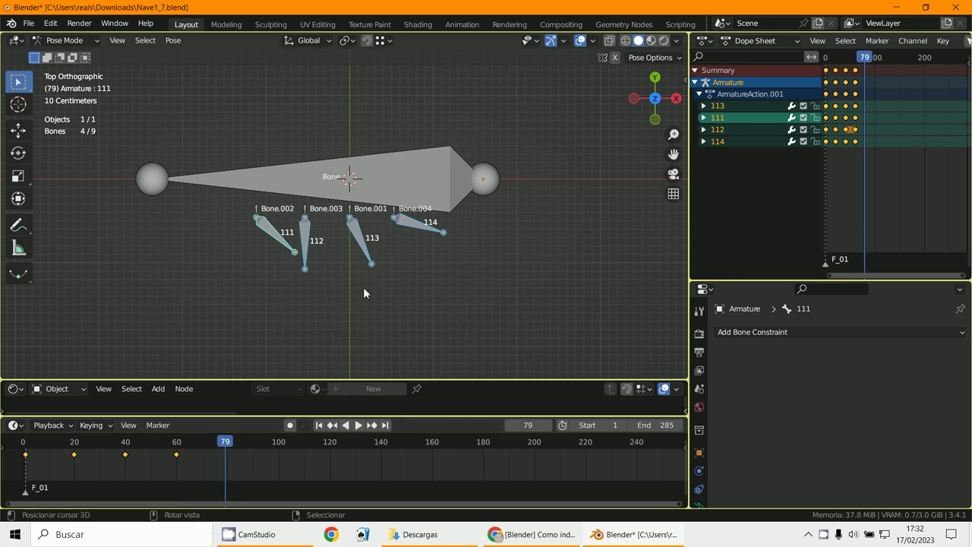
pyautogui.hotkey('alt', 'r')
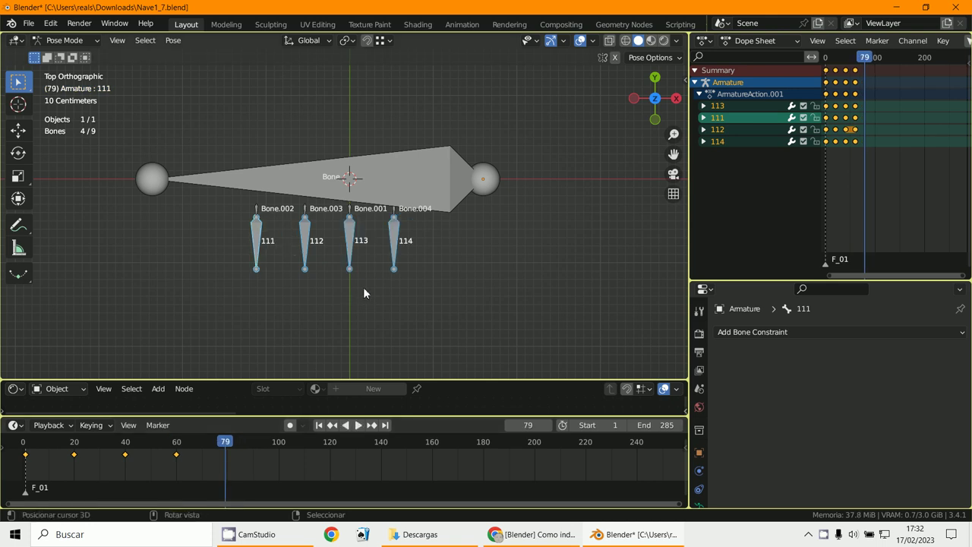
pyautogui.press('i')
pyautogui.click(365, 289)
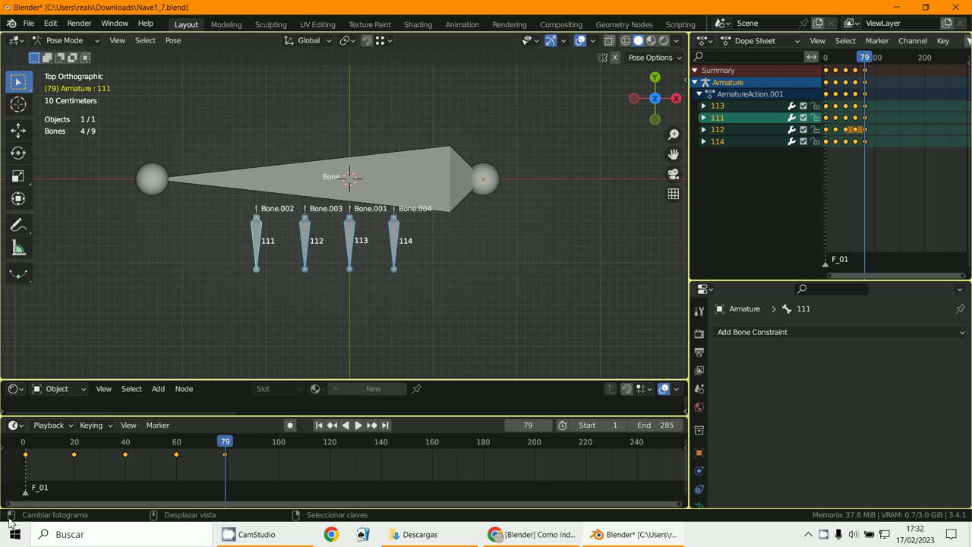
pyautogui.moveTo(23, 476); pyautogui.dragTo(143, 494)
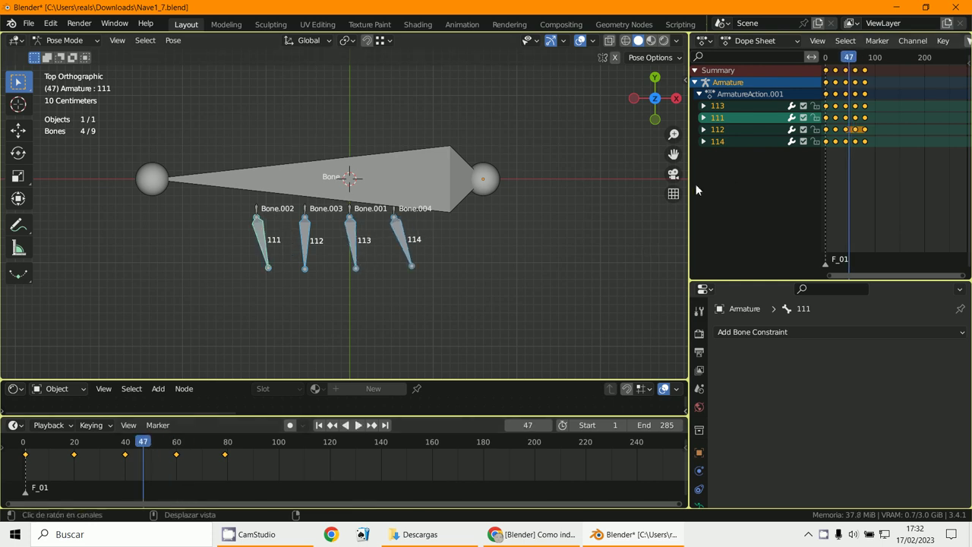
# - Widen the Dope Sheet area and switch it to the Action Editor
pyautogui.moveTo(690, 185); pyautogui.dragTo(397, 184)
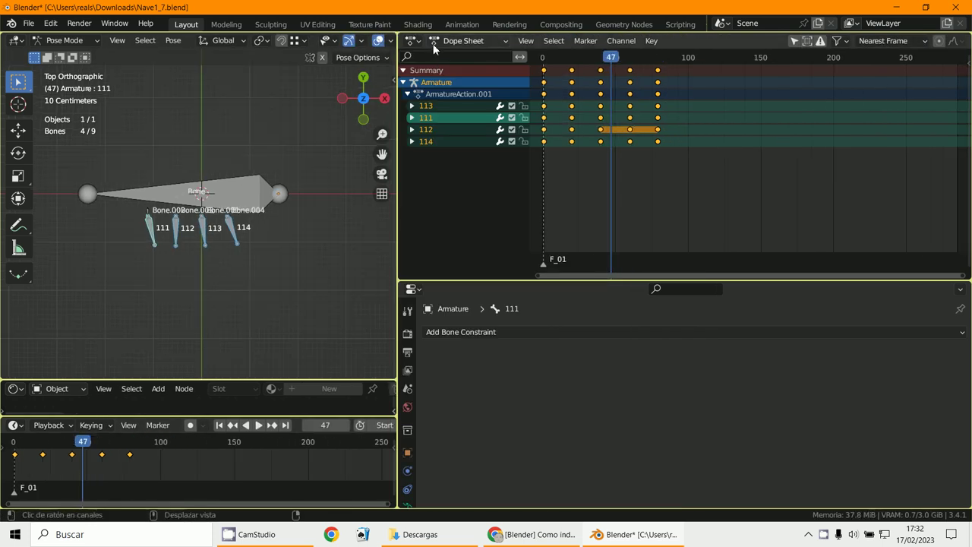
pyautogui.click(436, 42)
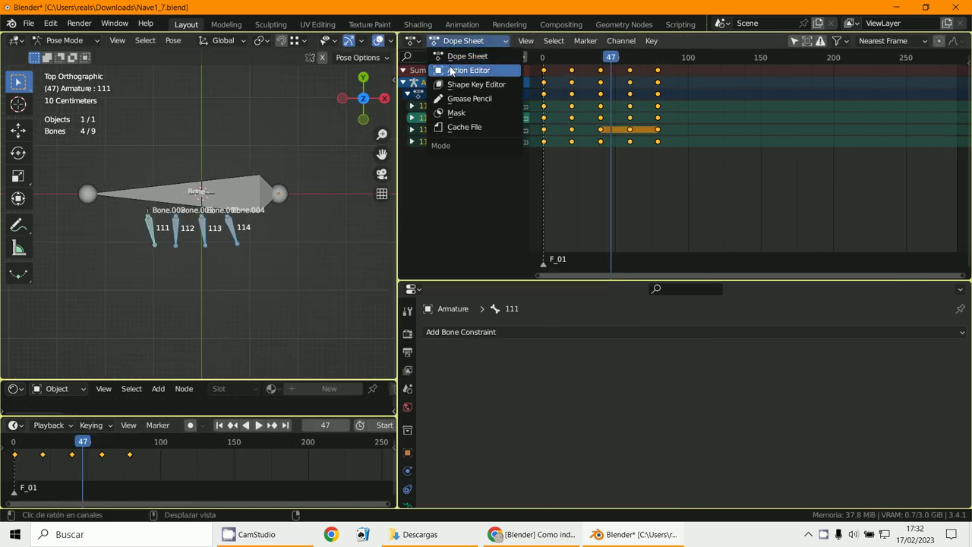
pyautogui.click(451, 71)
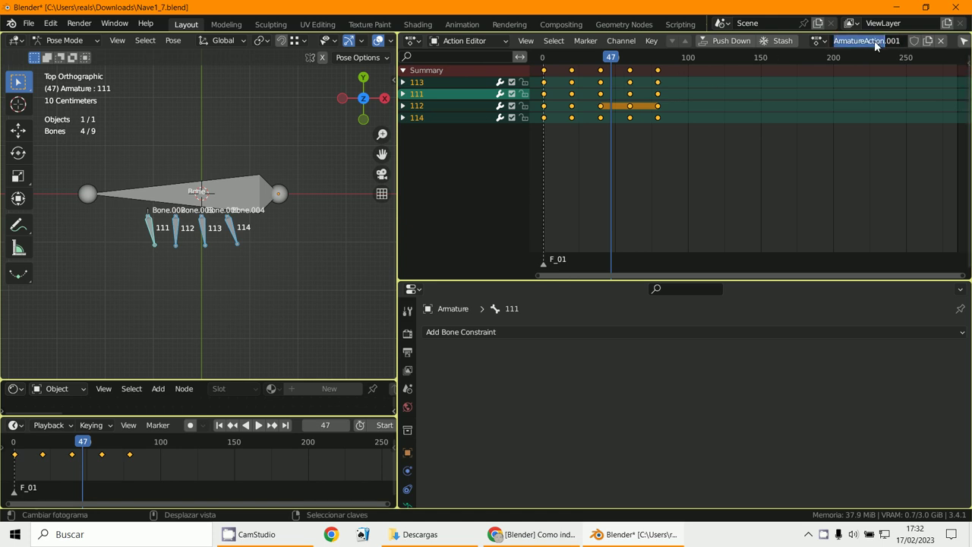
# - Rename the armature's current action to anim1, without a numeric suffix
pyautogui.write('a')
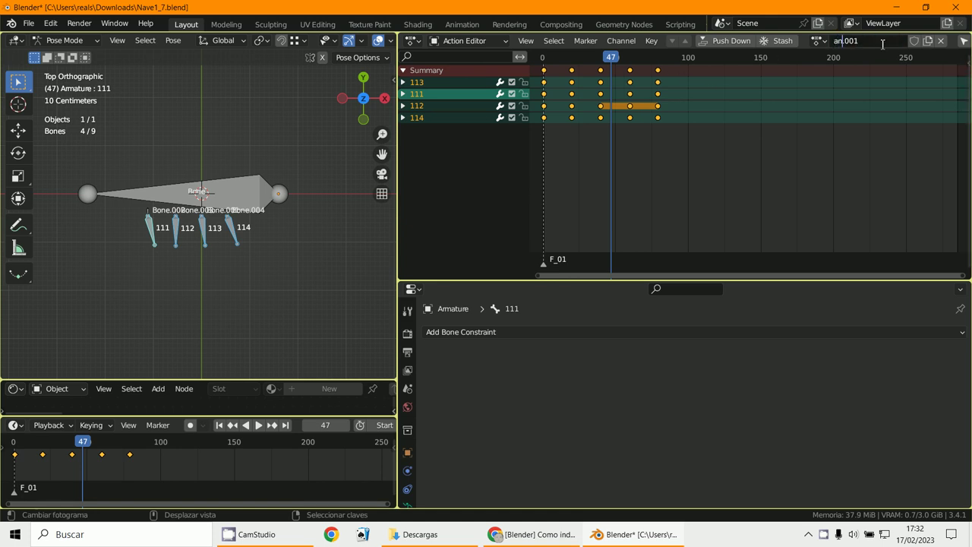
pyautogui.write('nim1')
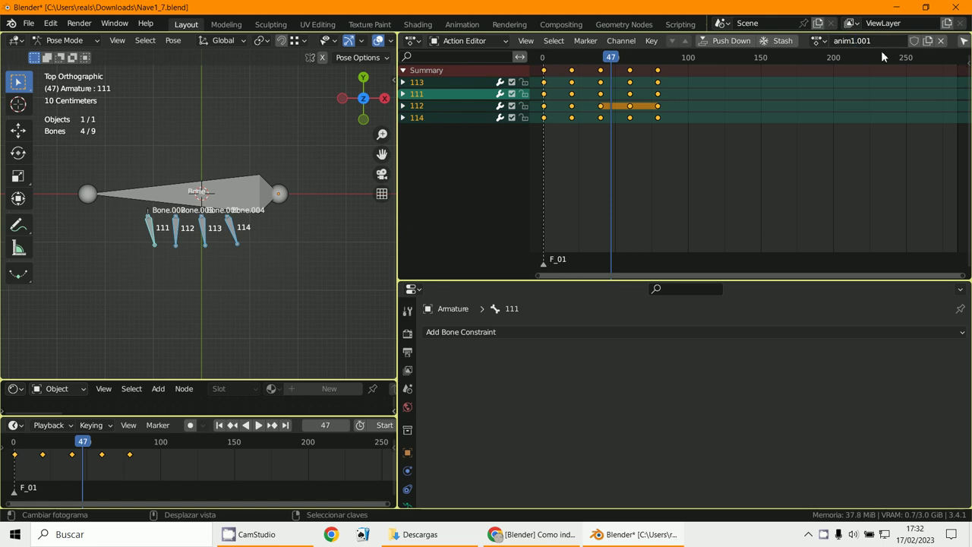
pyautogui.click(879, 41)
pyautogui.click(879, 41)
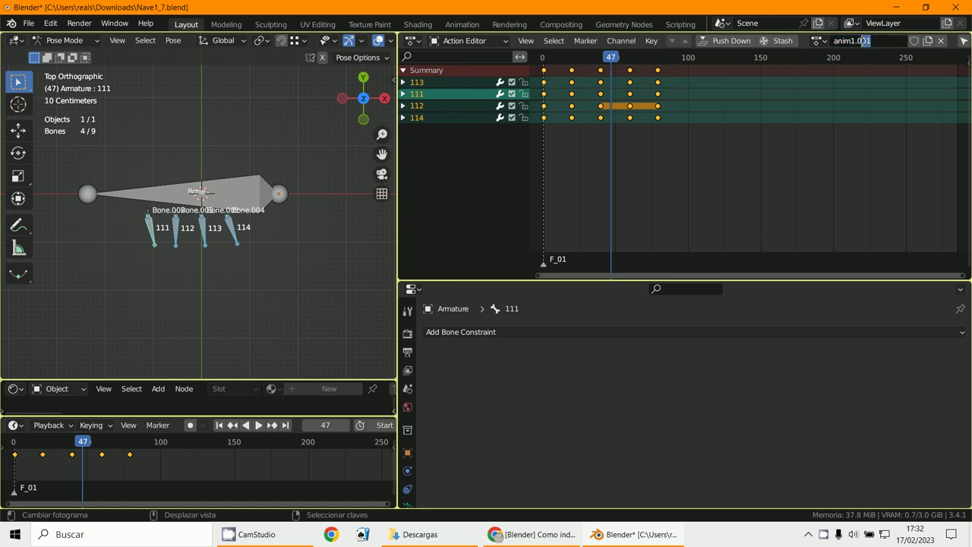
pyautogui.press('BackSpace')
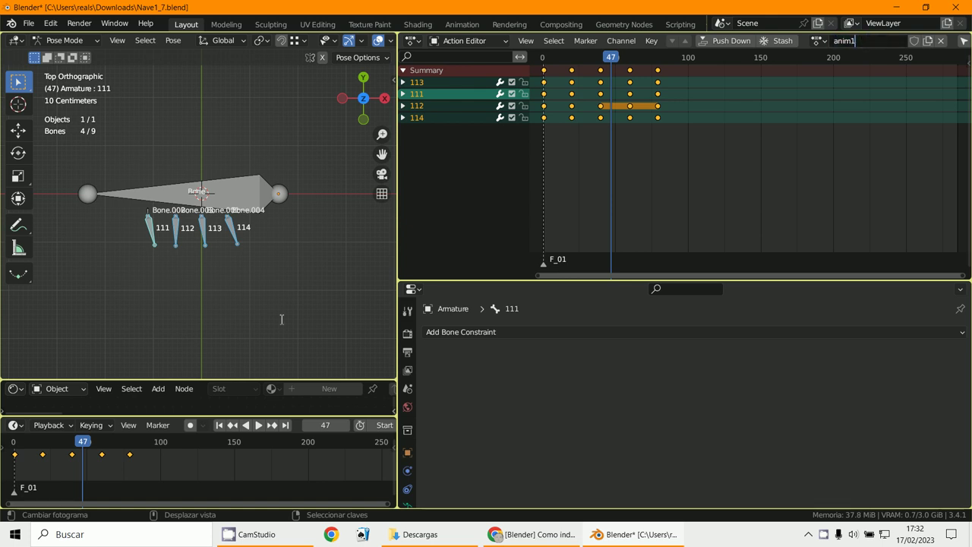
pyautogui.press('Return')
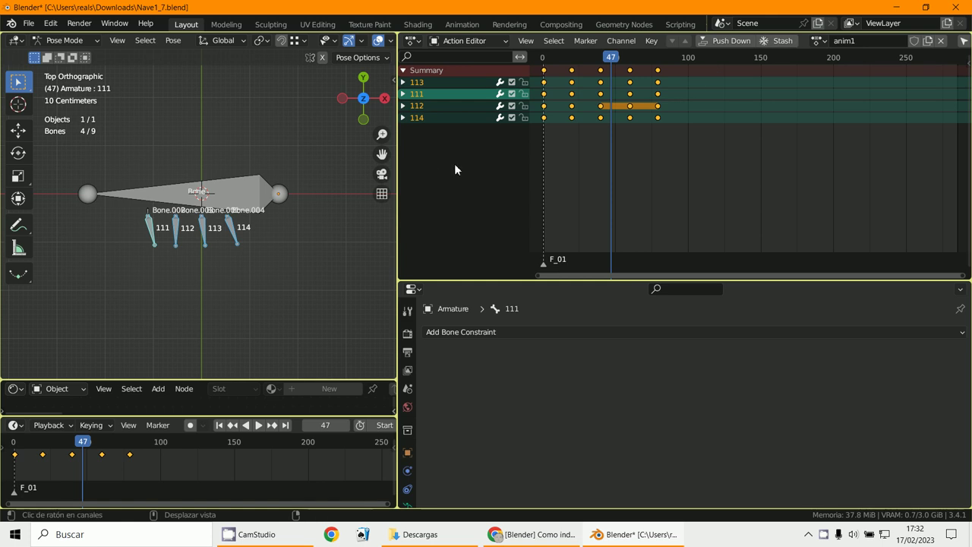
pyautogui.moveTo(597, 203); pyautogui.dragTo(625, 206, button='middle')
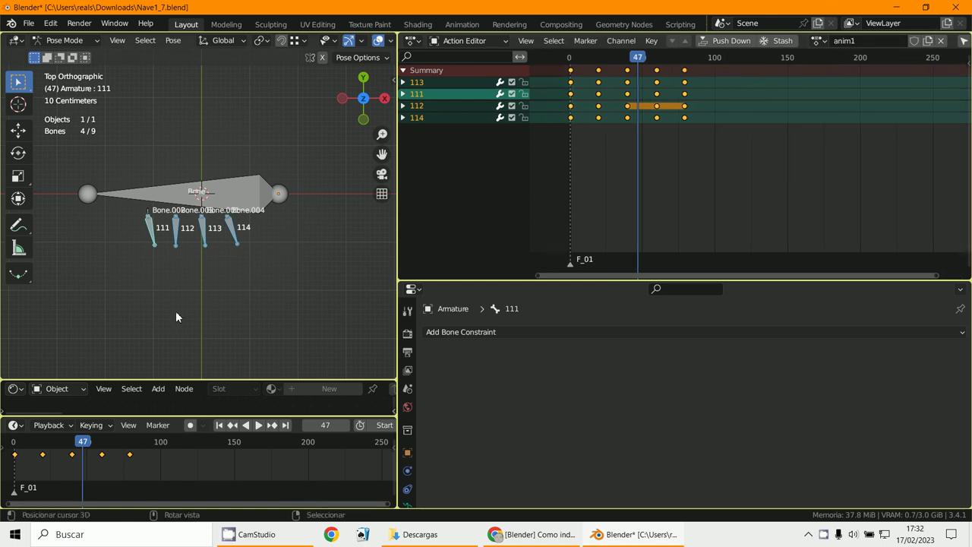
pyautogui.click(413, 40)
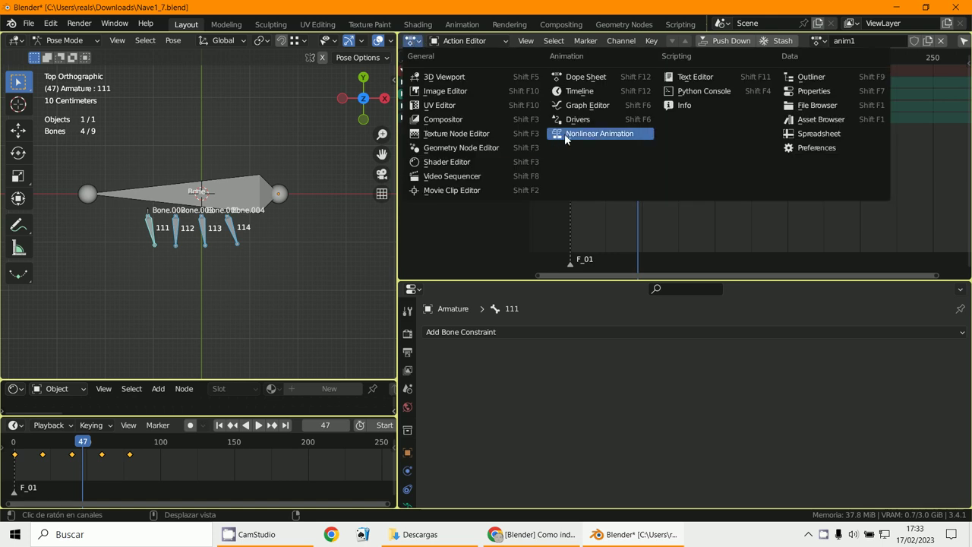
pyautogui.keyDown('ctrl'); pyautogui.hscroll(-2, 705, 136); pyautogui.keyUp('ctrl')
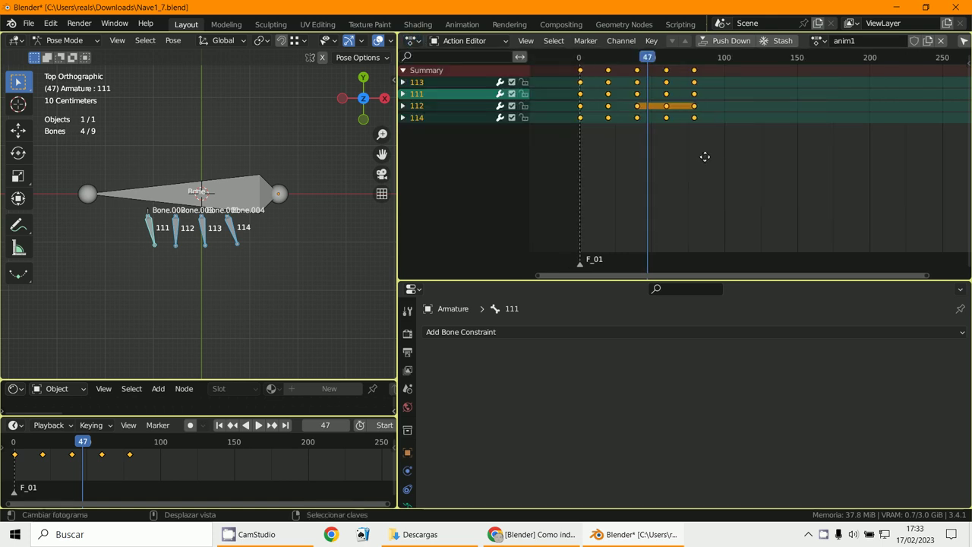
# - Show the armature in an angled perspective view and resize the 3D viewport and Action Editor so both have usable width
pyautogui.moveTo(403, 249); pyautogui.dragTo(838, 250)
pyautogui.moveTo(521, 293); pyautogui.dragTo(306, 103, button='middle')
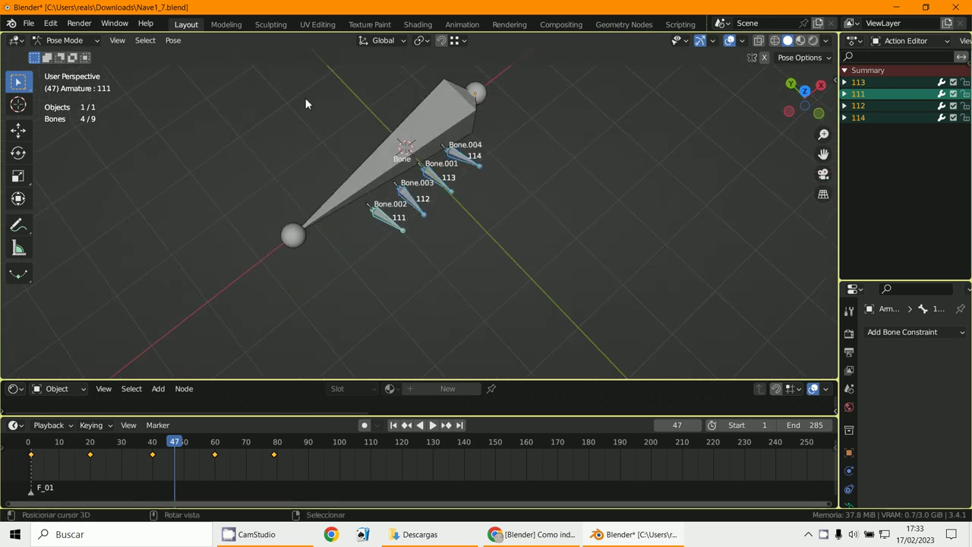
pyautogui.scroll(4, 429, 224)
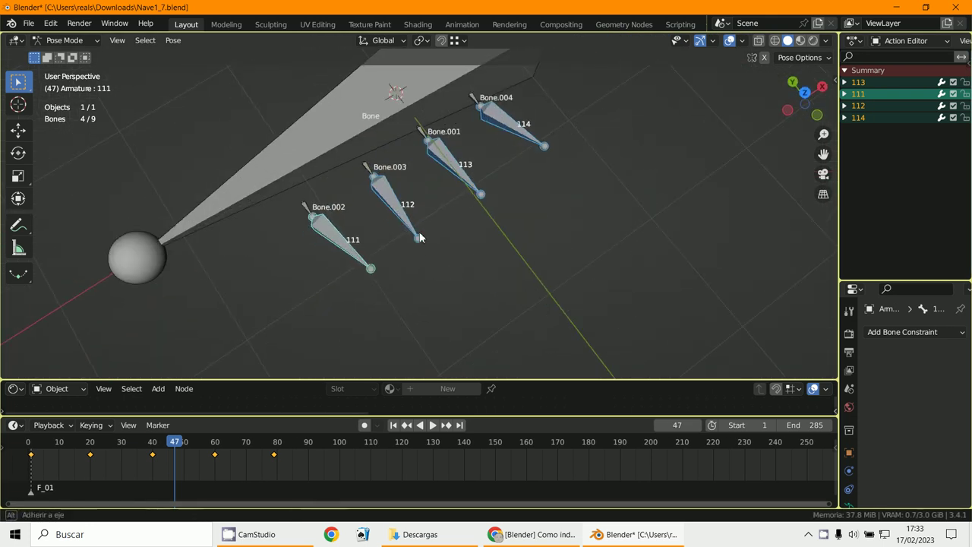
pyautogui.scroll(-4, 444, 135)
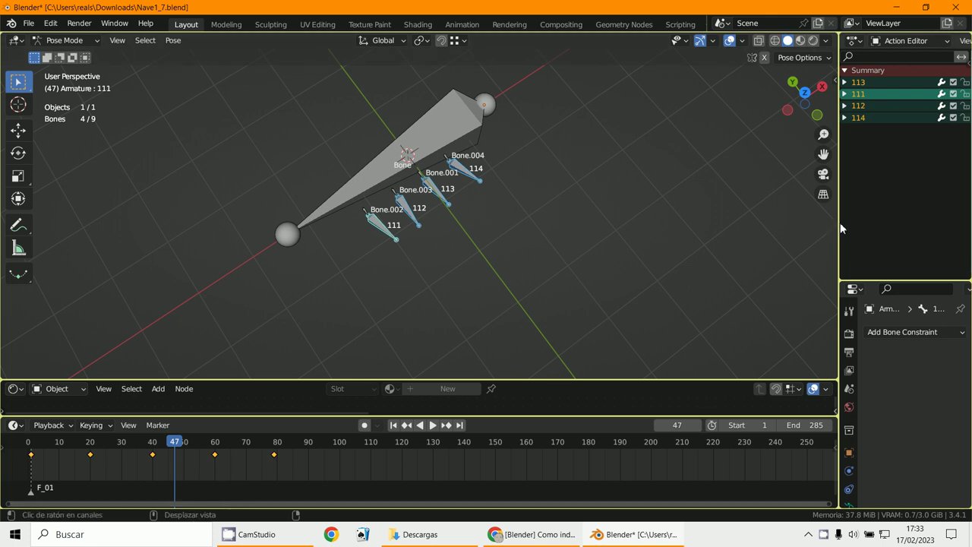
pyautogui.moveTo(840, 222); pyautogui.dragTo(629, 222)
pyautogui.moveTo(382, 335)
pyautogui.mouseDown(button='middle')
pyautogui.moveTo(410, 324)
pyautogui.moveTo(393, 333)
pyautogui.mouseUp(button='middle')
pyautogui.scroll(1, 392, 333)
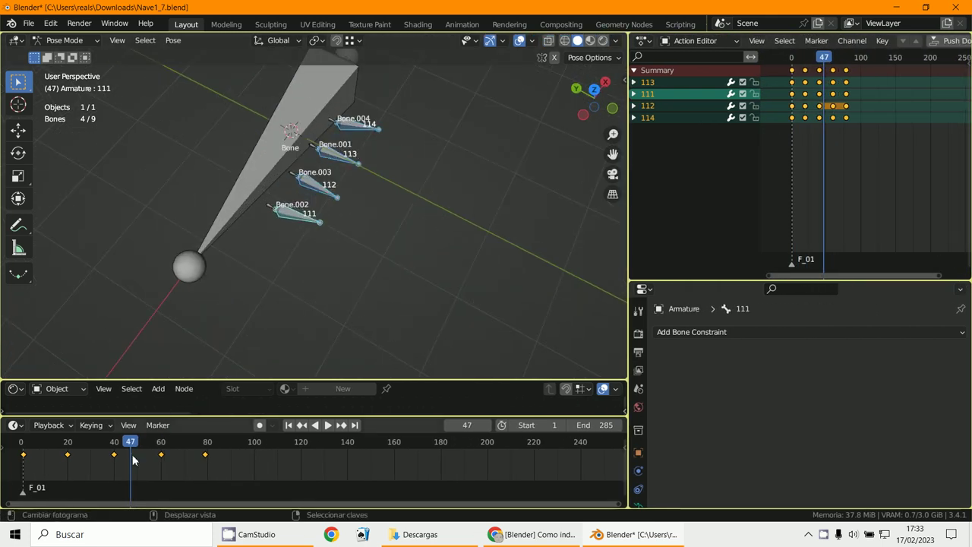
pyautogui.click(287, 540)
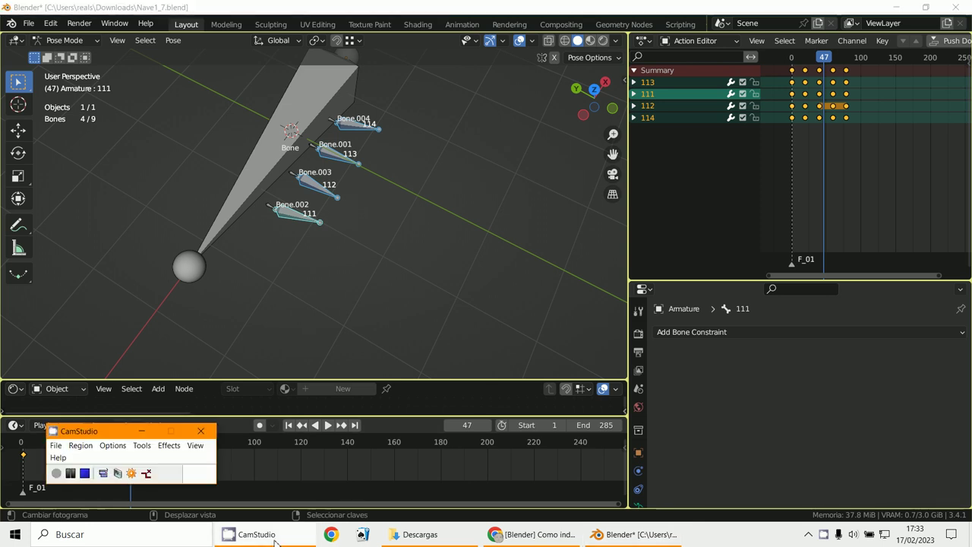